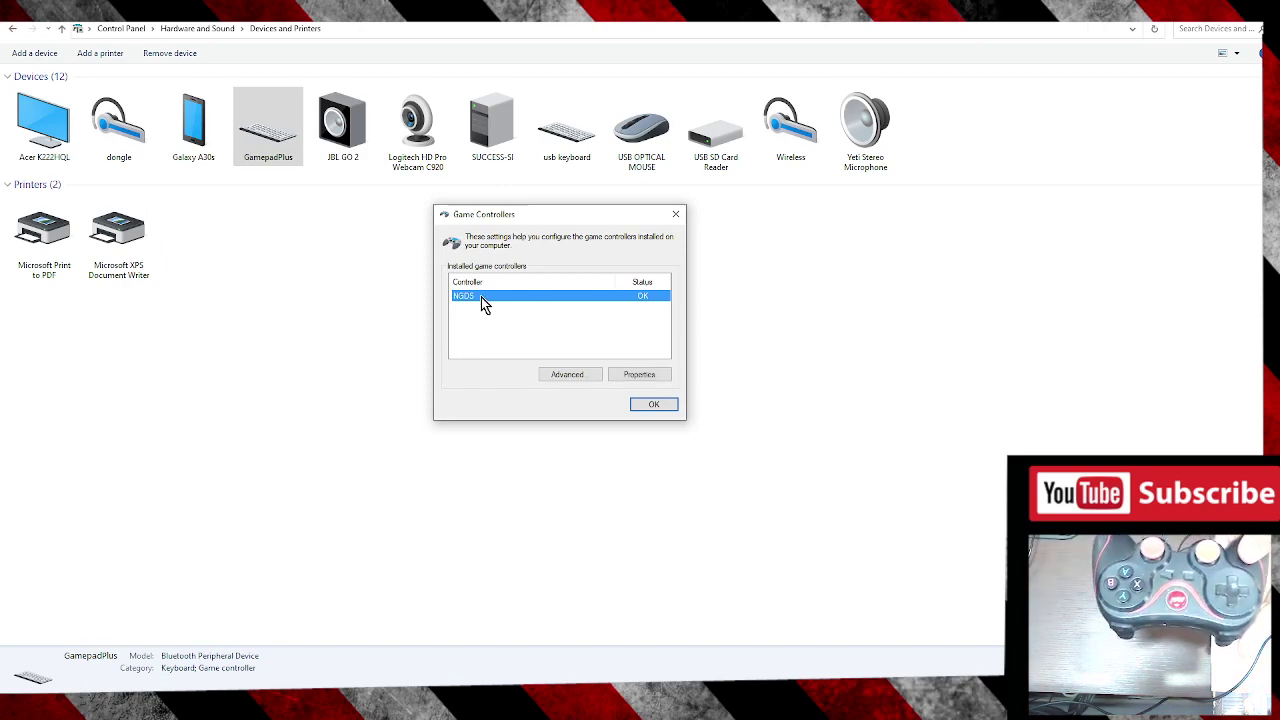
View the NGDS game controller's test page and close its properties and the Game Controllers window.
click(648, 377)
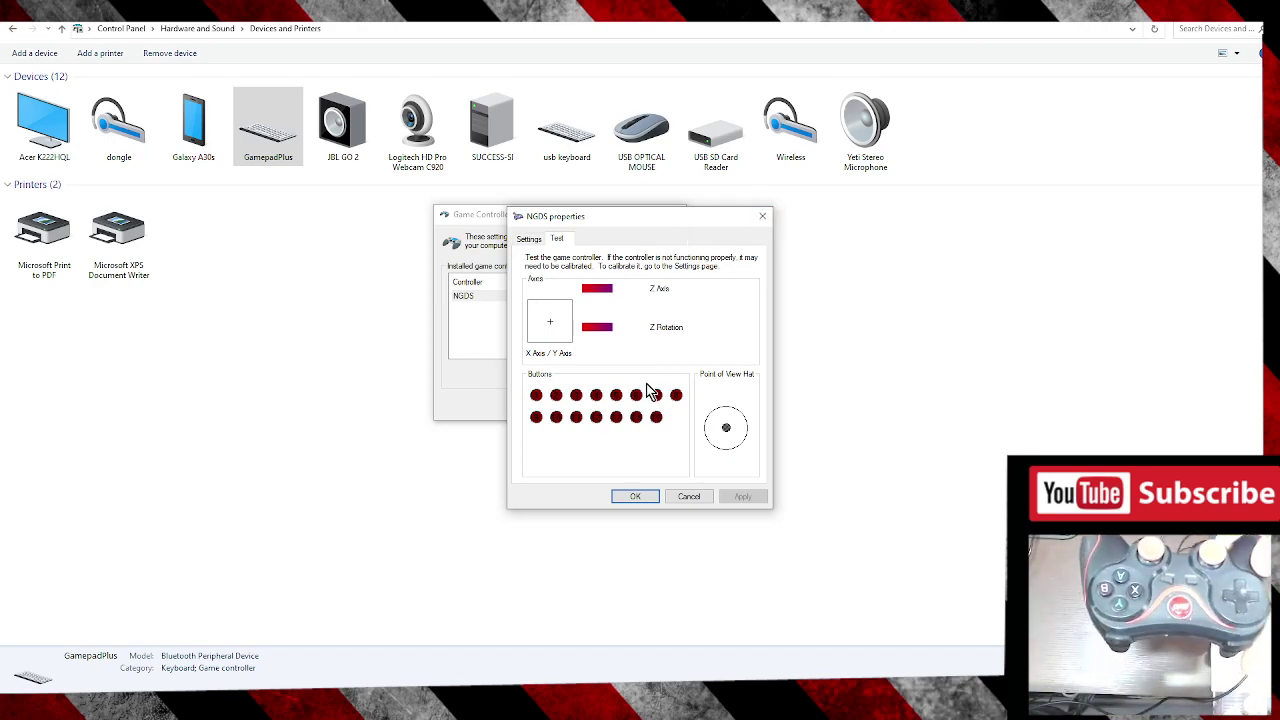
drag(654, 220, 595, 220)
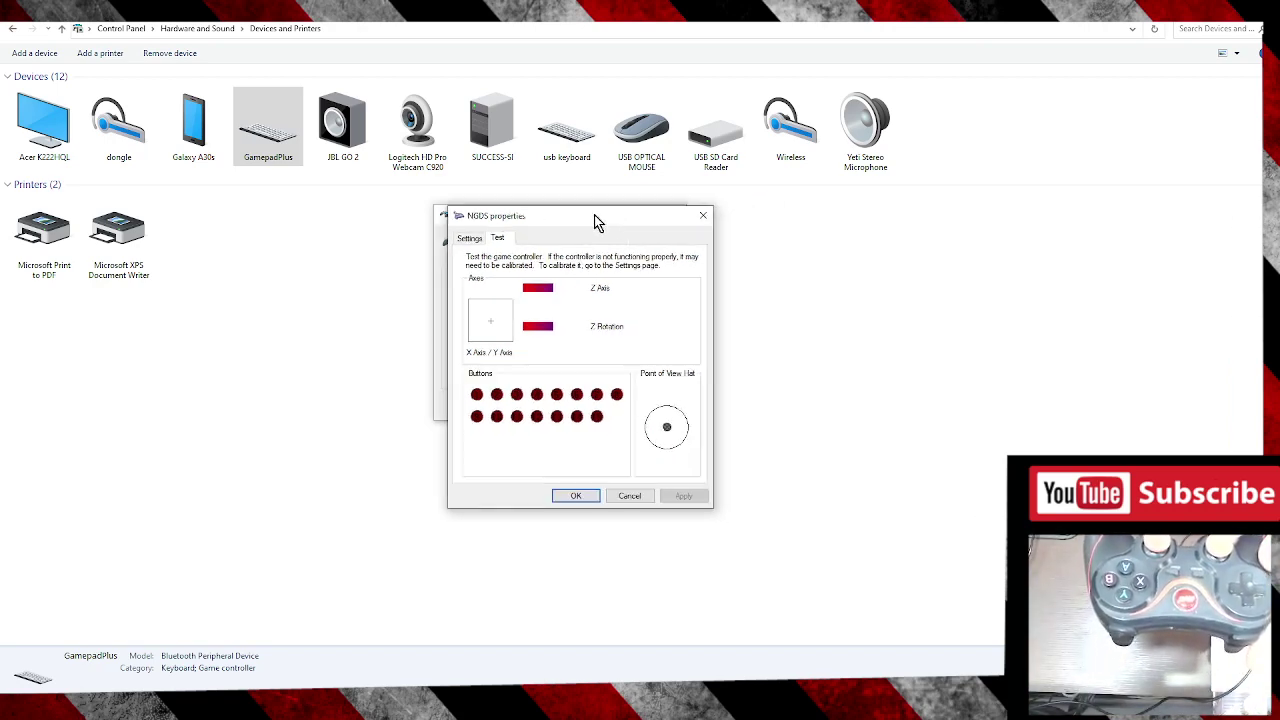
click(578, 497)
click(671, 218)
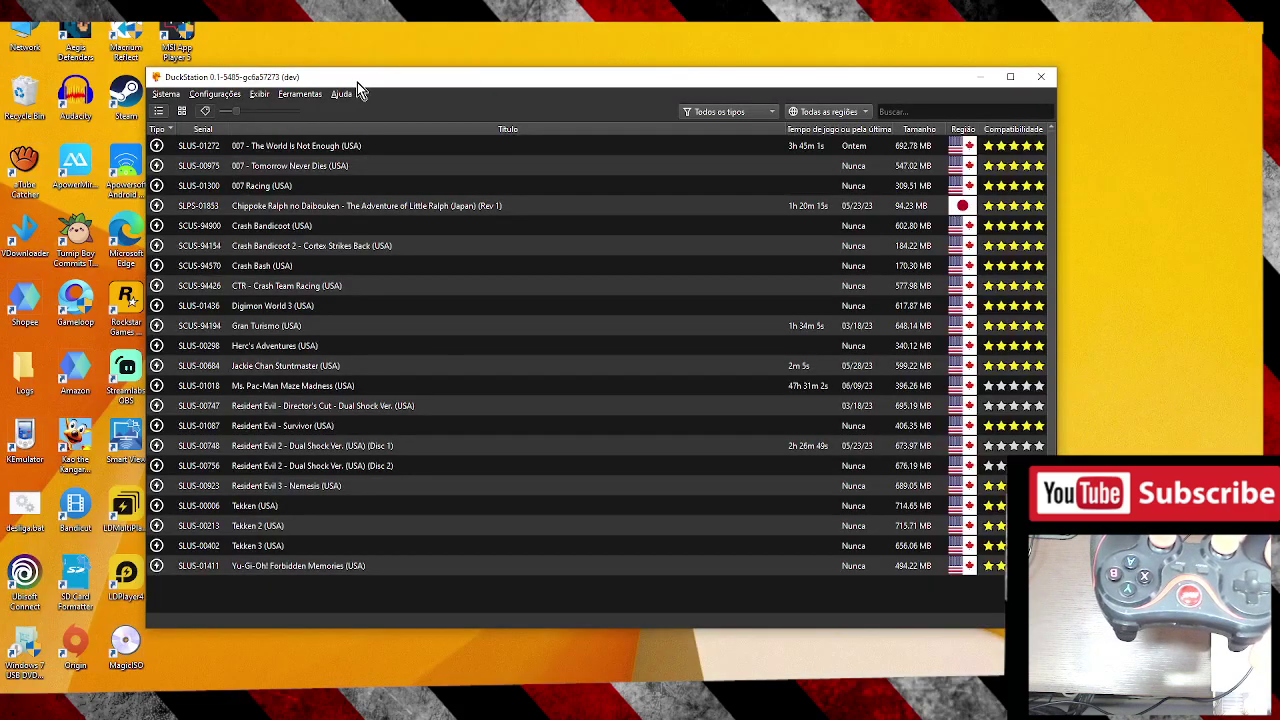
In DuckStation, open the controller settings and show the bindings for Porta do controle 1.
drag(357, 83, 377, 68)
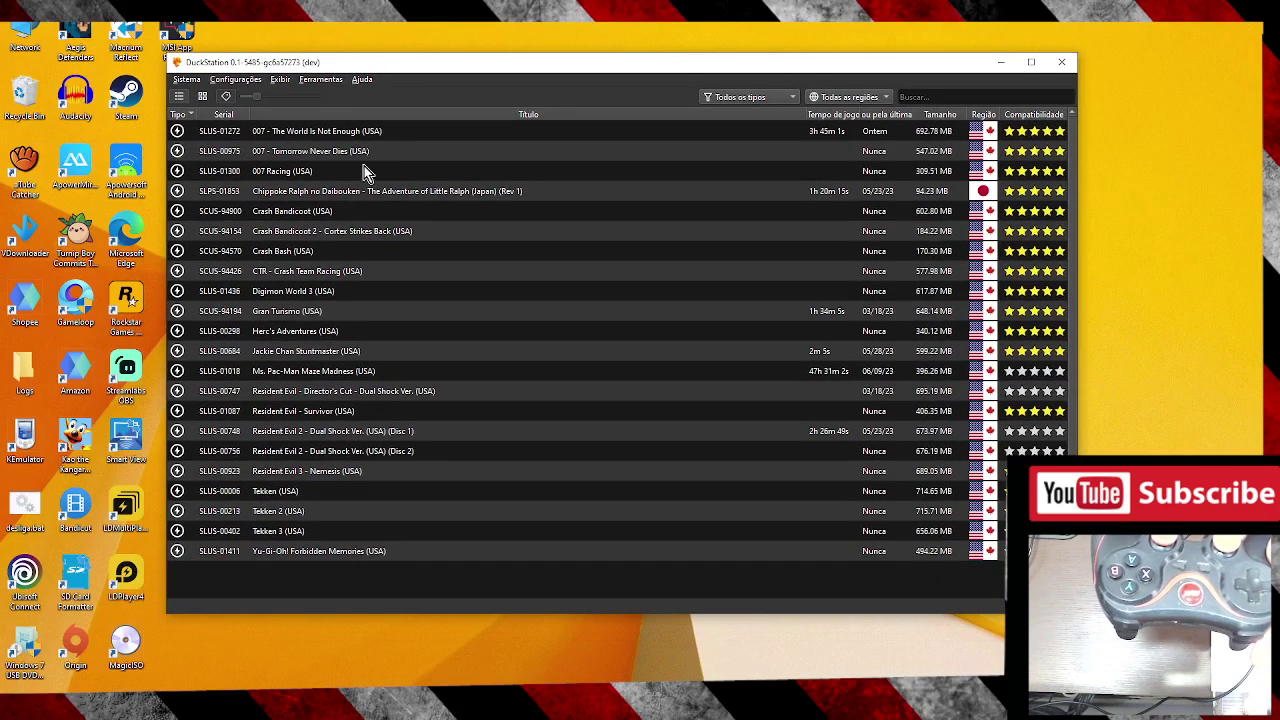
click(247, 80)
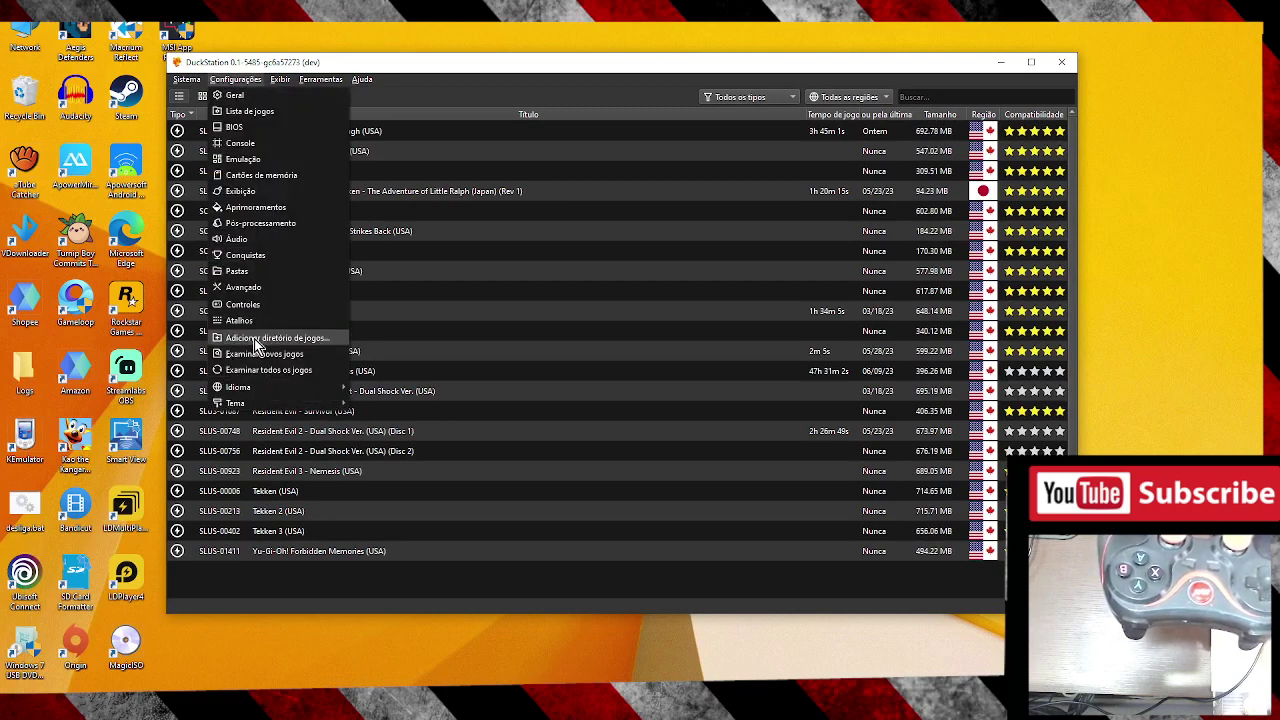
click(264, 305)
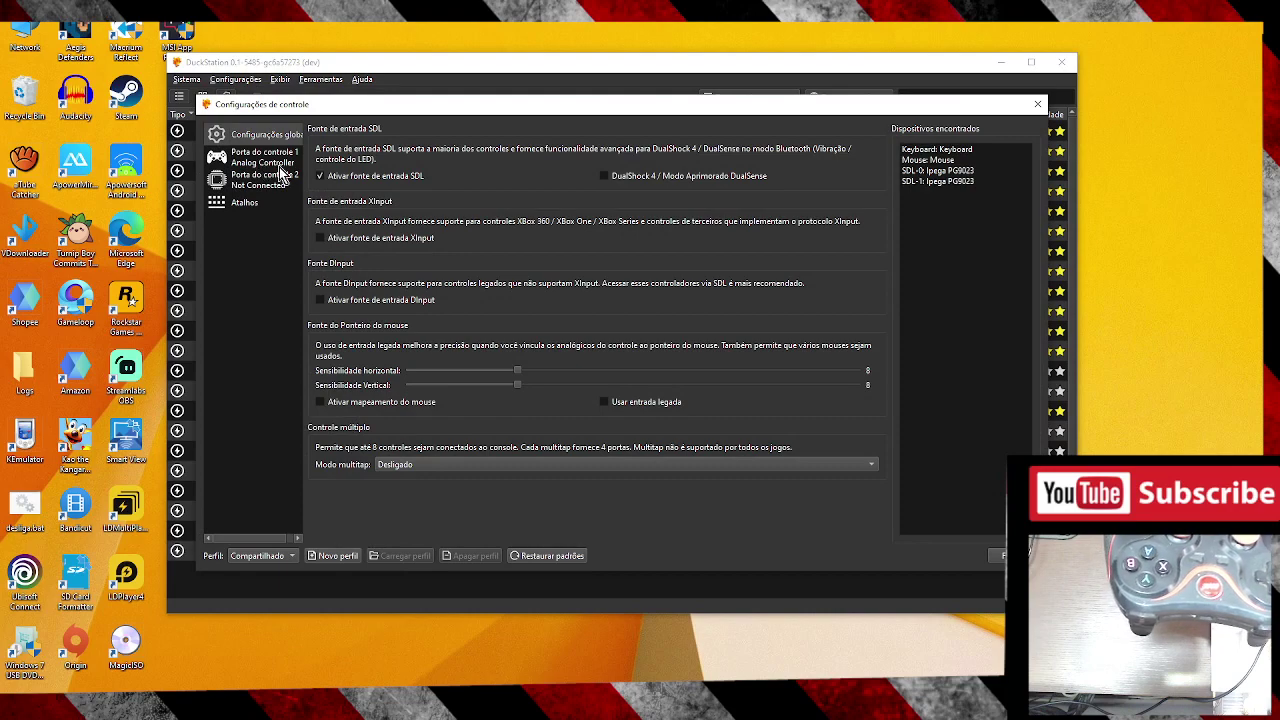
click(266, 168)
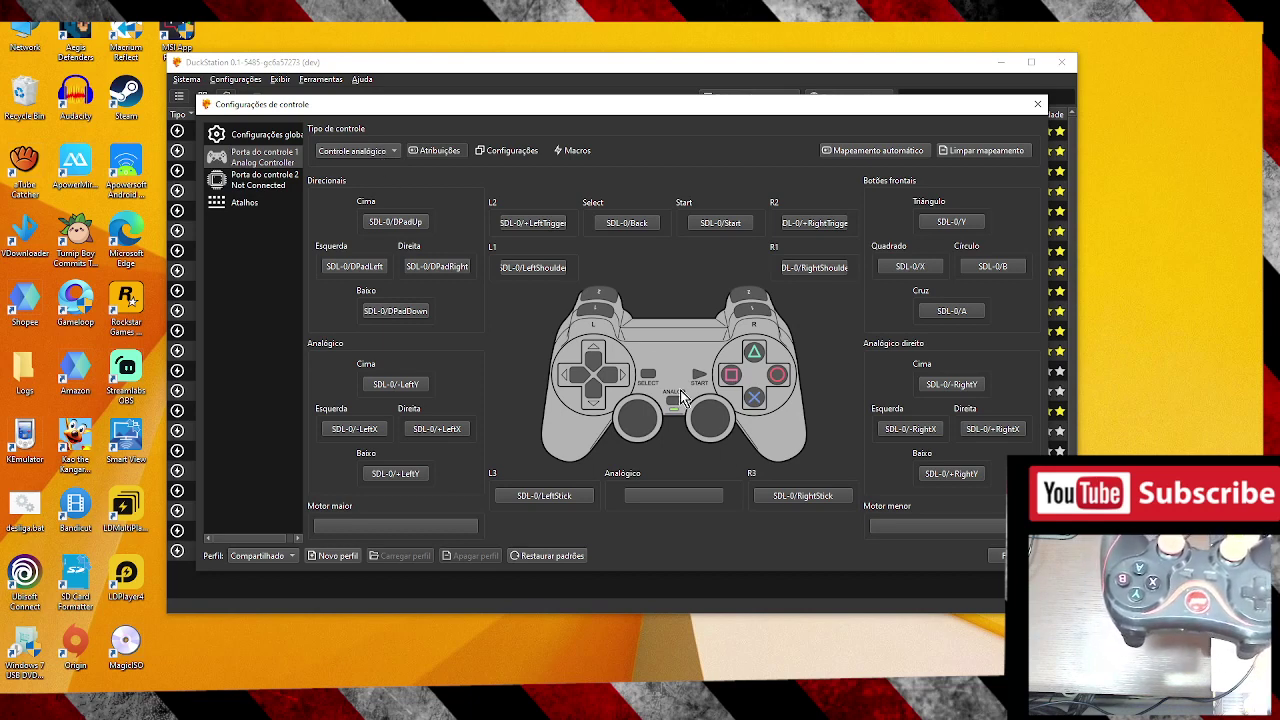
Switch port 1's controller type to Controle digital and back to Controle analógico.
click(380, 160)
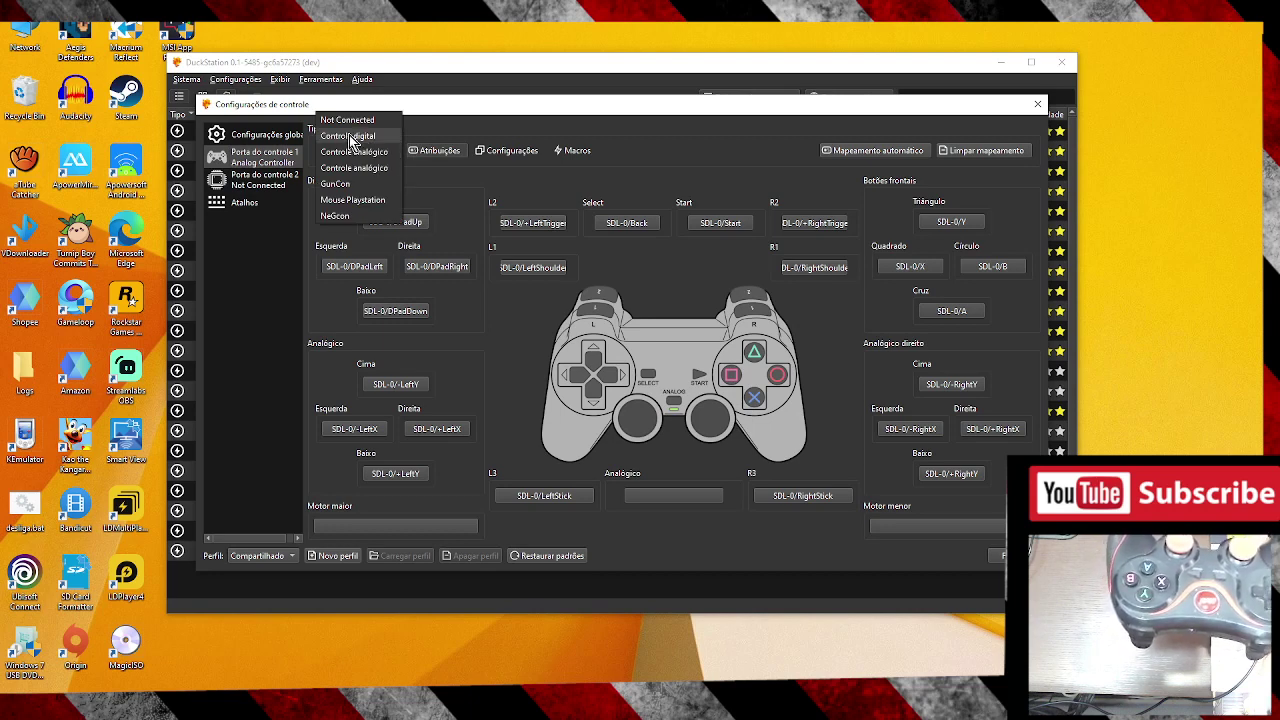
click(364, 138)
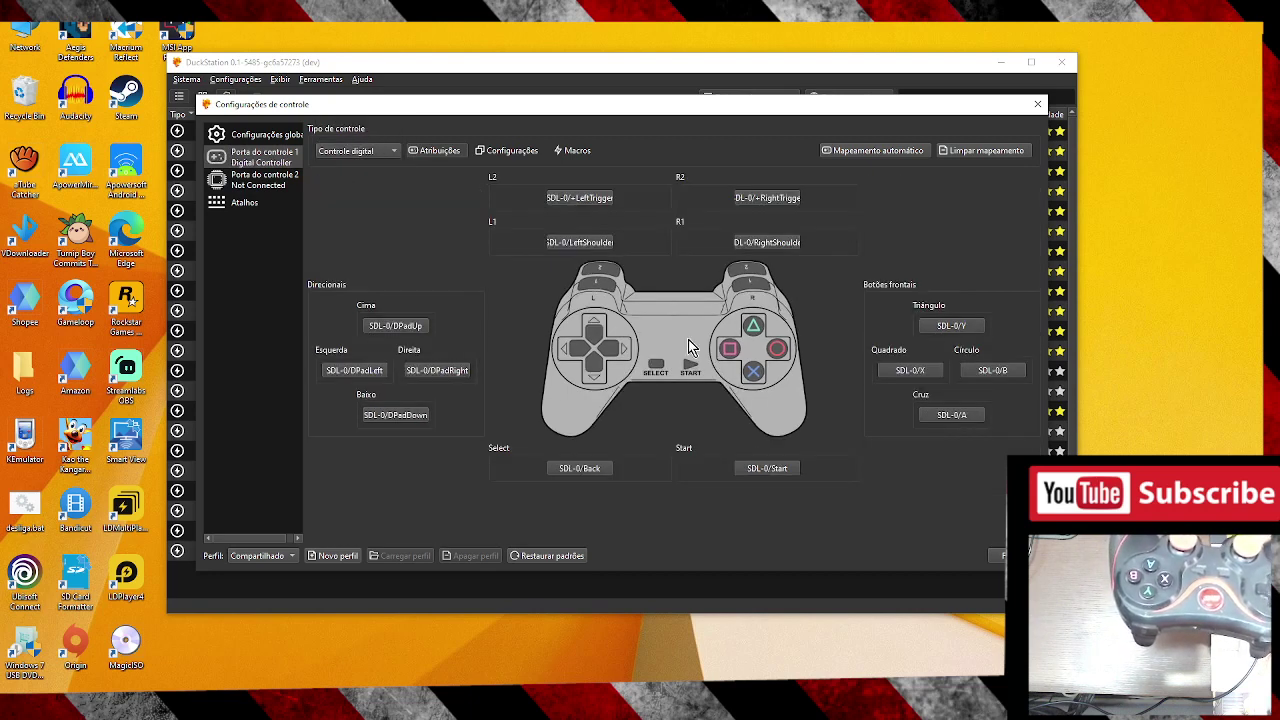
click(372, 151)
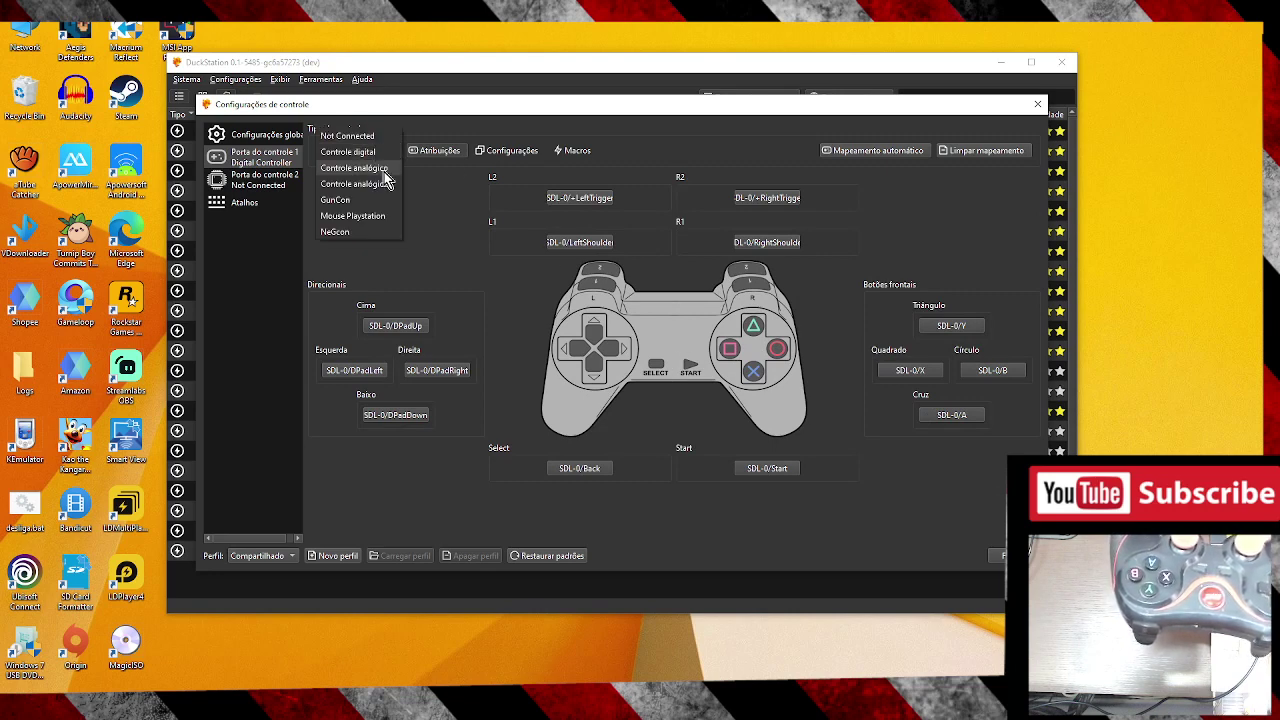
click(378, 178)
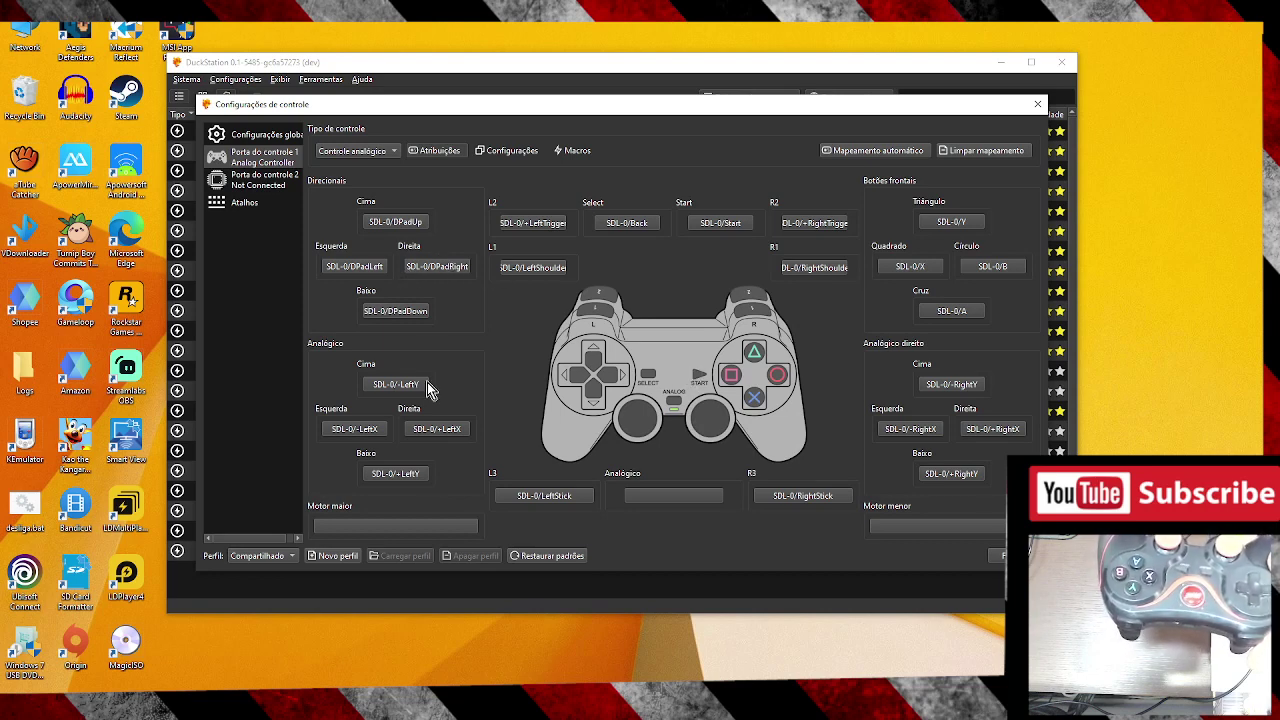
Create an input profile named "perfil padrao" without copying the current bindings, and open its Porta do controle 1 page.
click(347, 556)
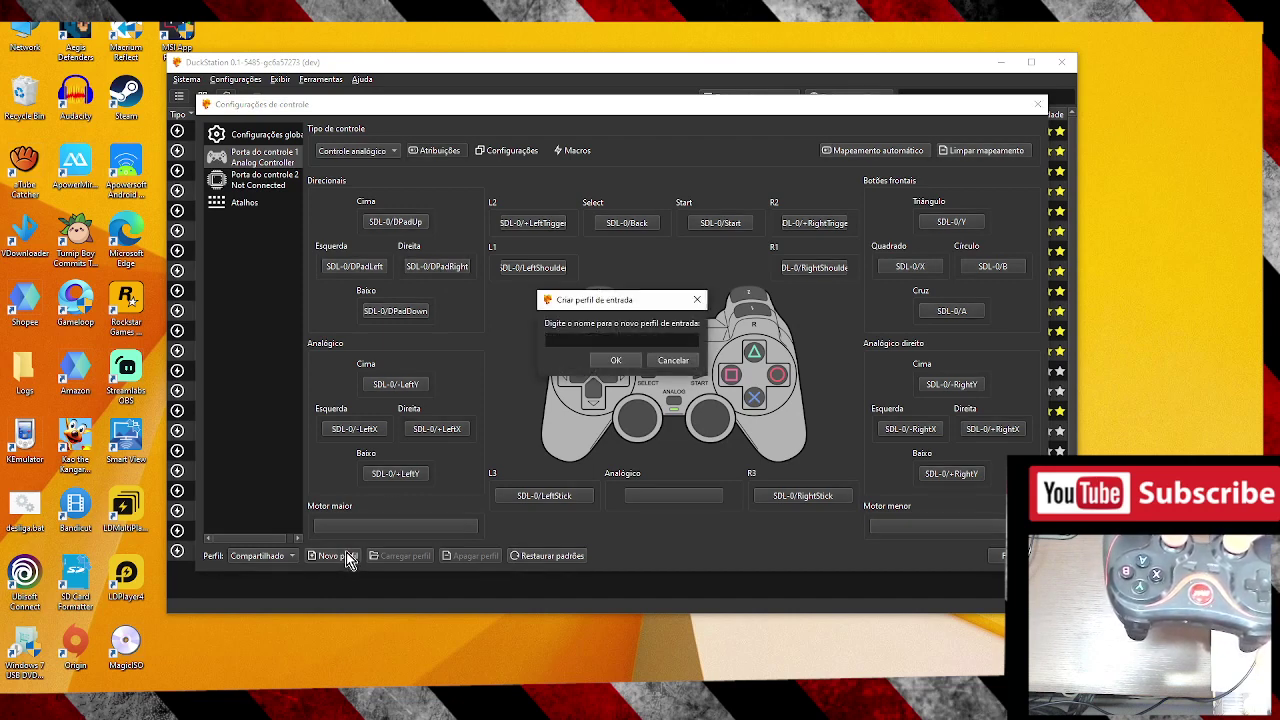
drag(595, 308, 558, 316)
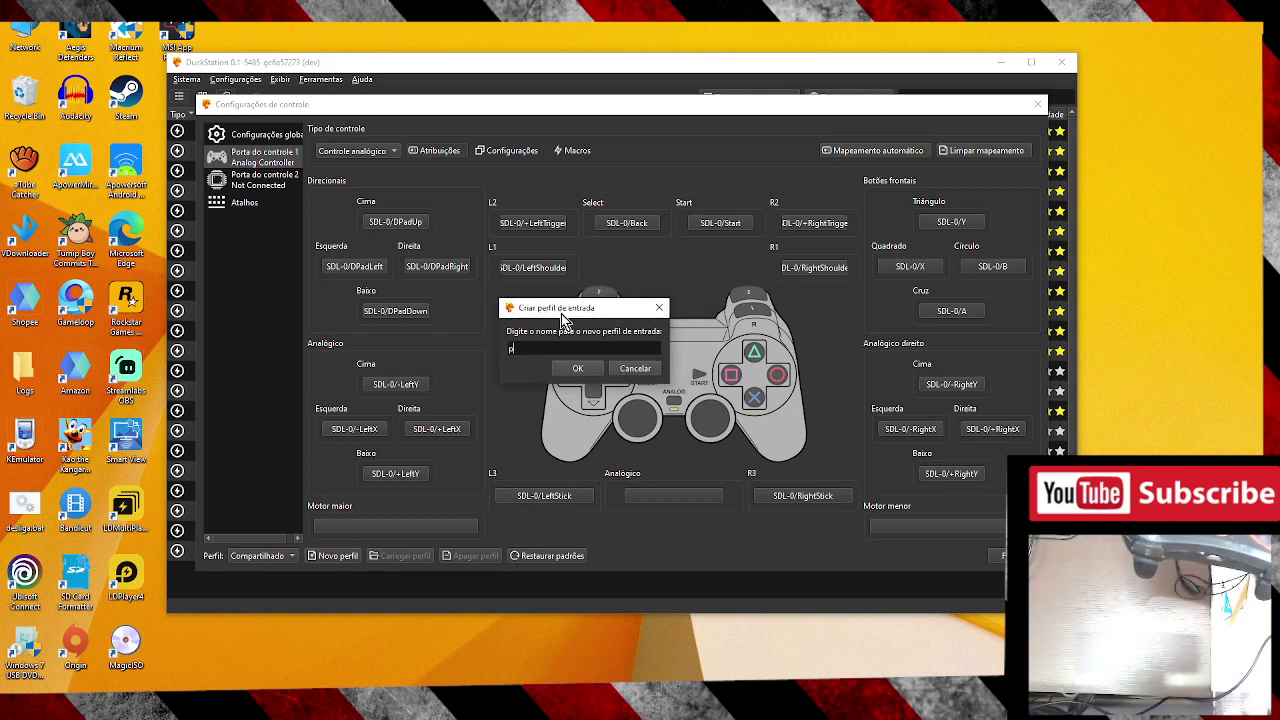
text(perfil padrao)
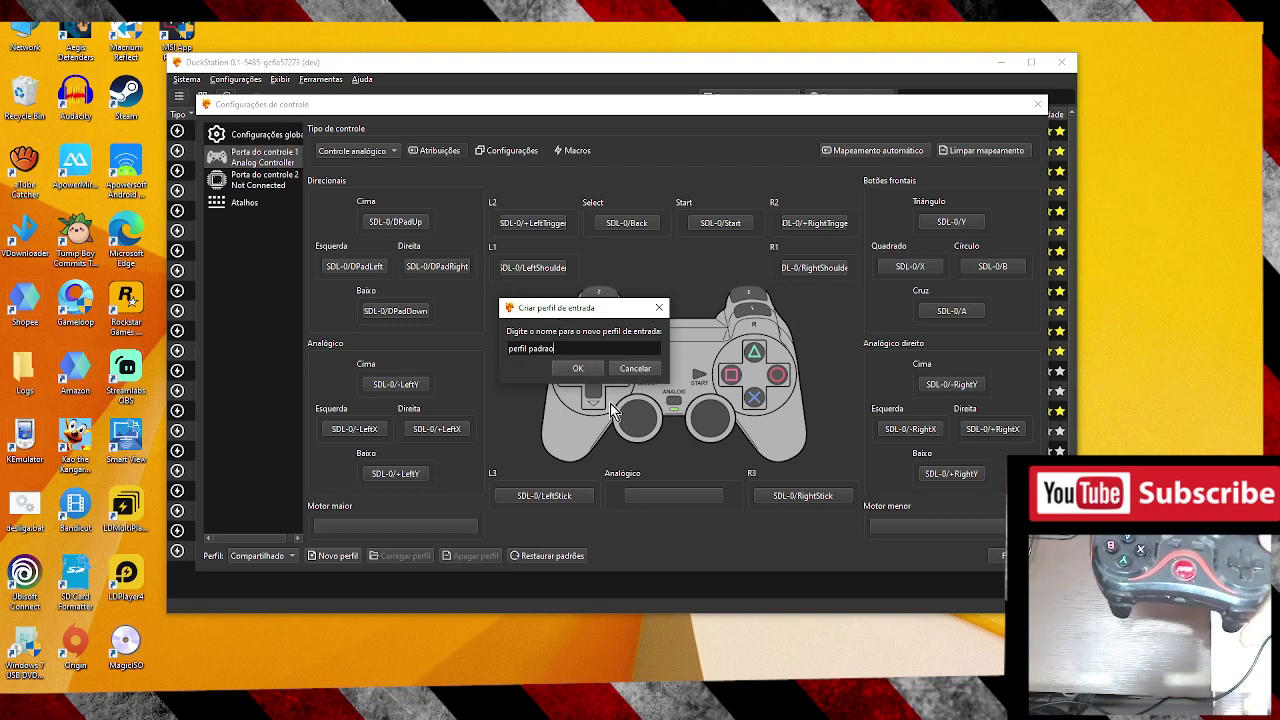
click(576, 369)
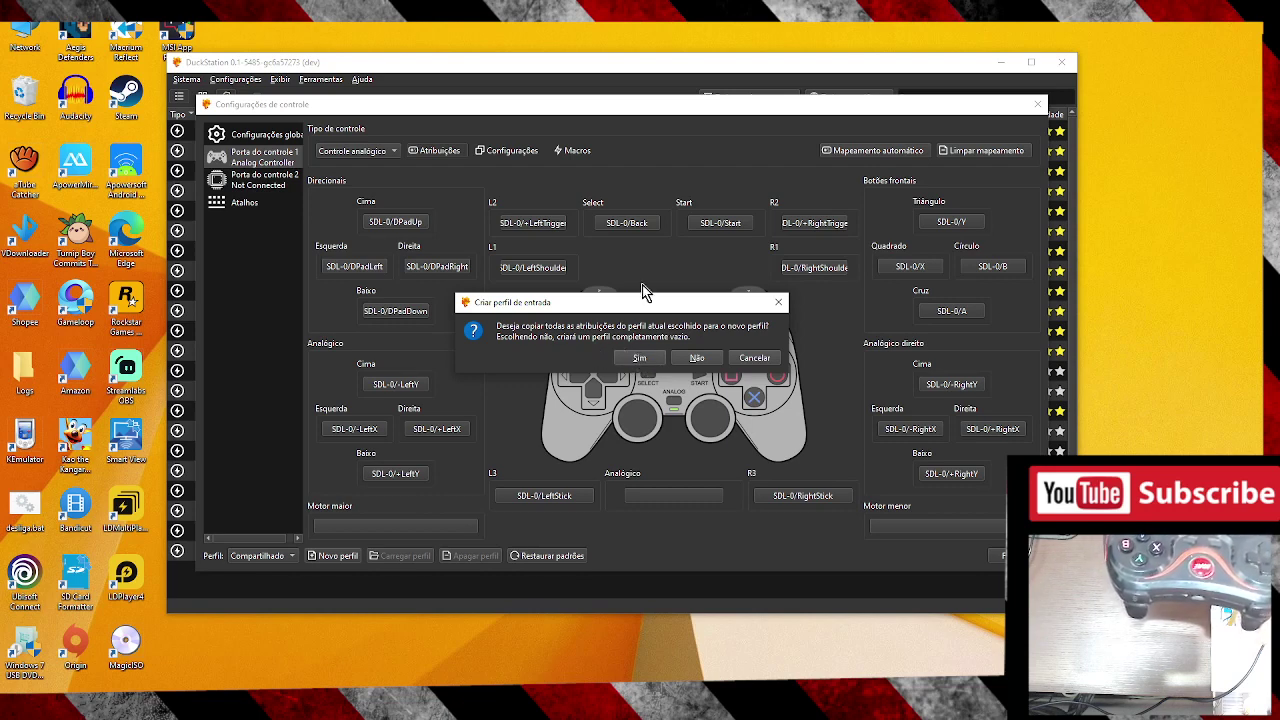
click(697, 358)
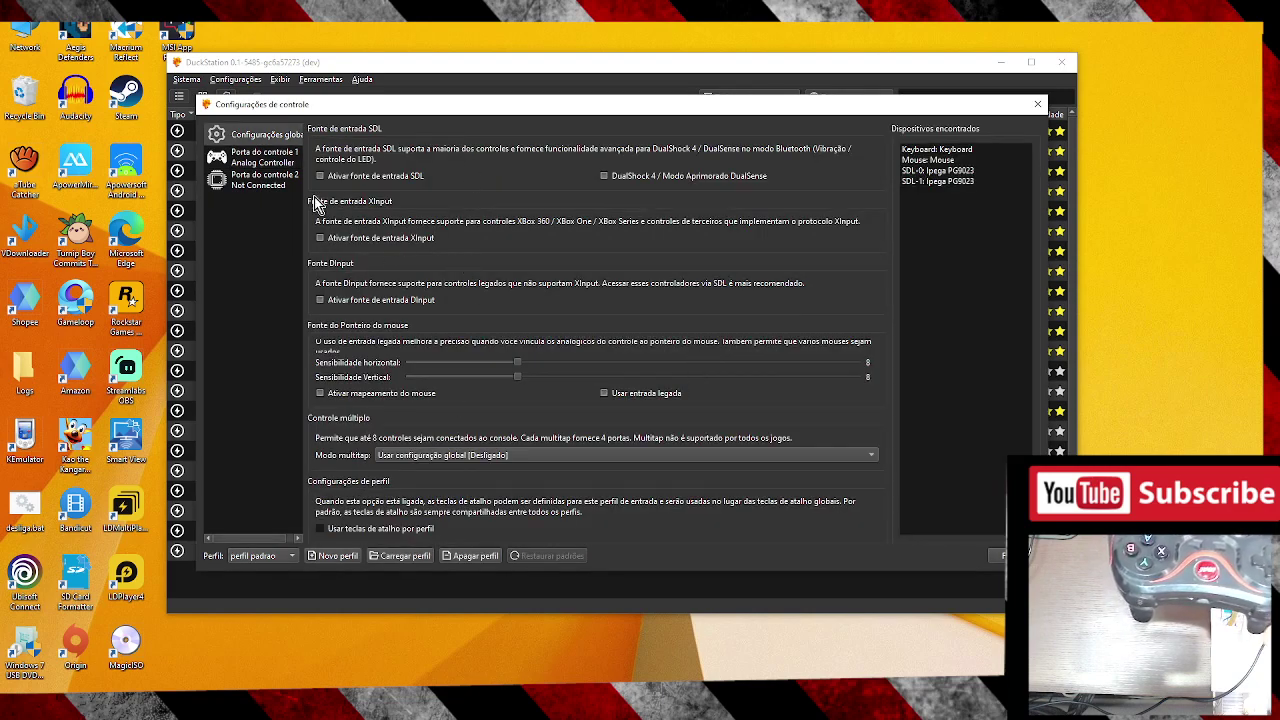
click(264, 160)
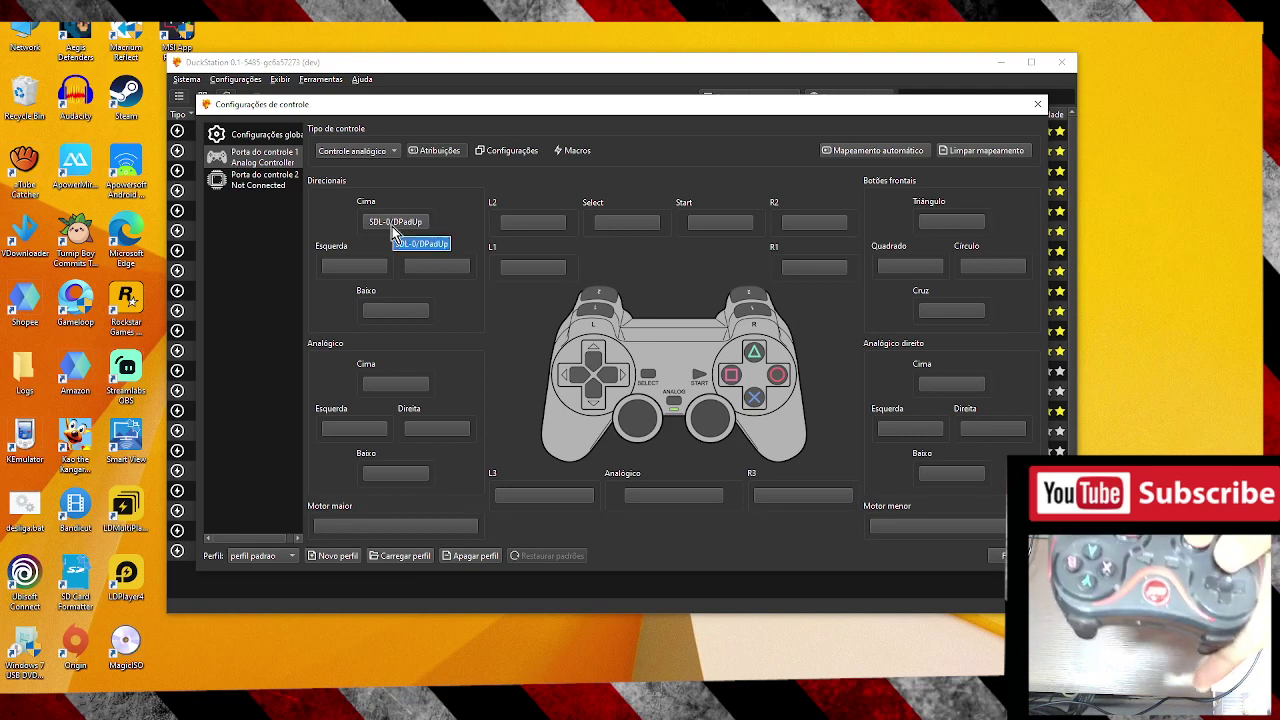
Bind the D-pad's Esquerda direction to SDL-0/DPadLeft and clear the Cima and Esquerda bindings.
click(359, 276)
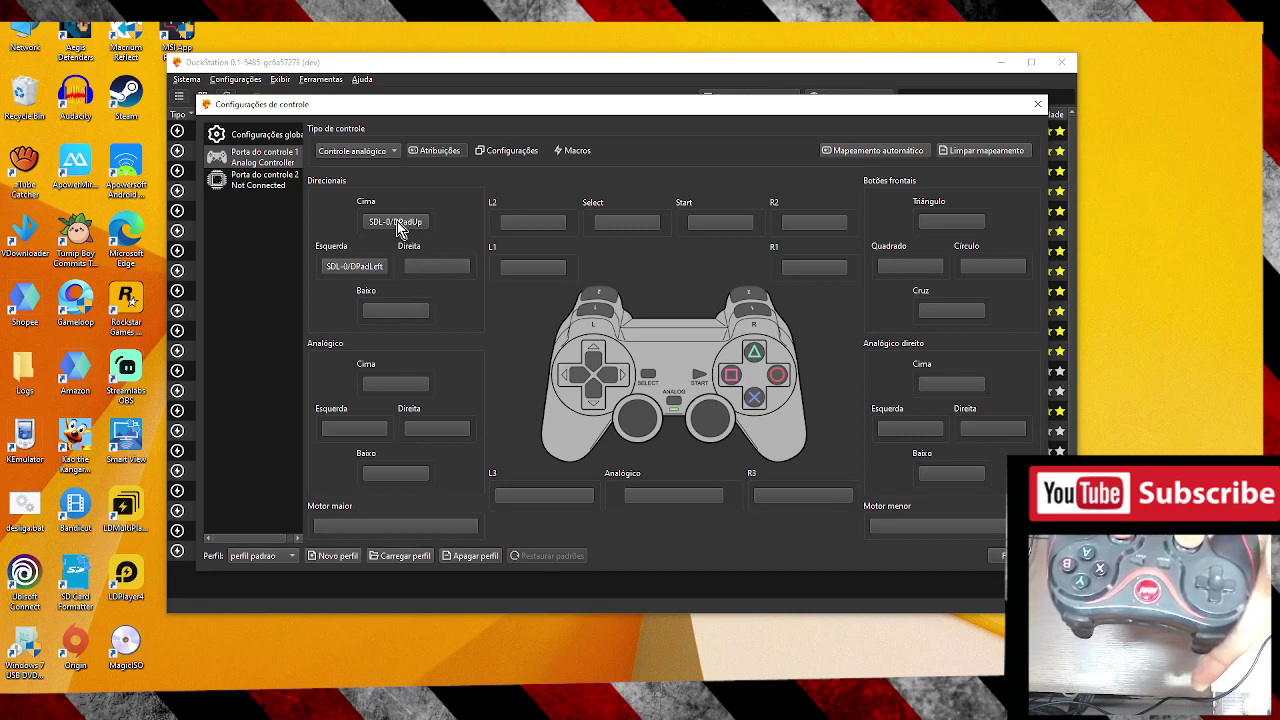
right_click(397, 228)
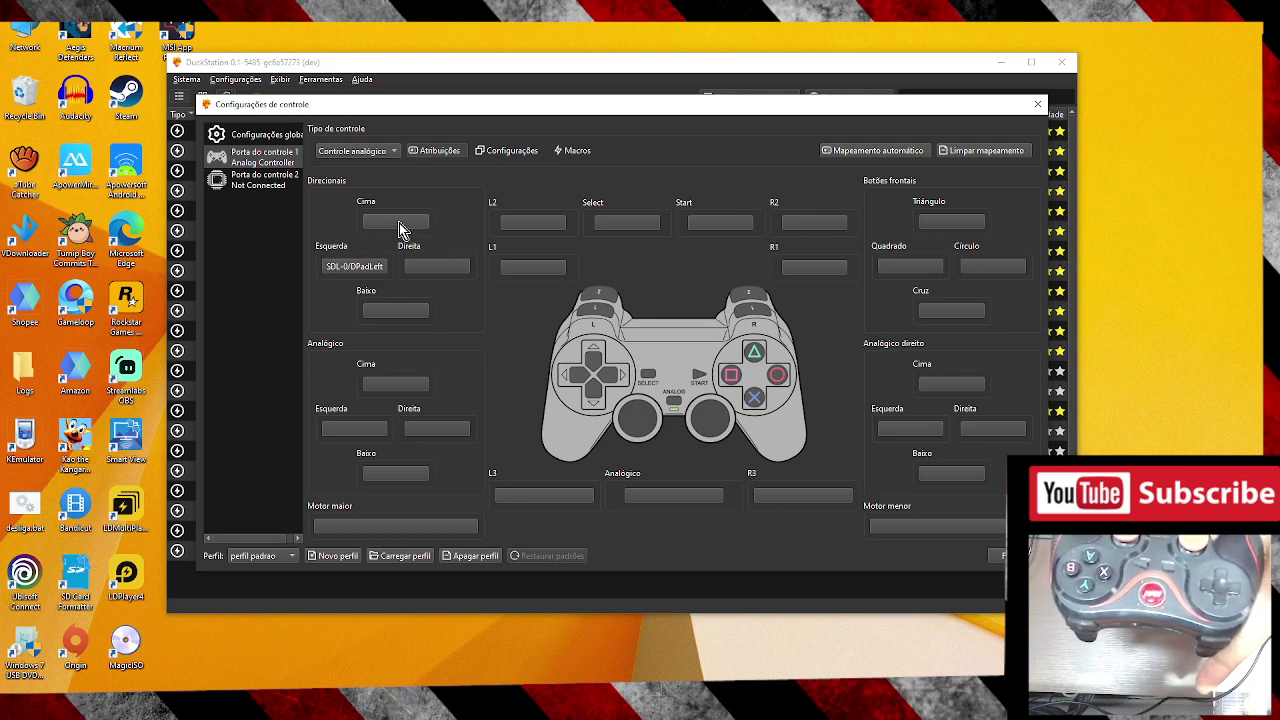
right_click(360, 268)
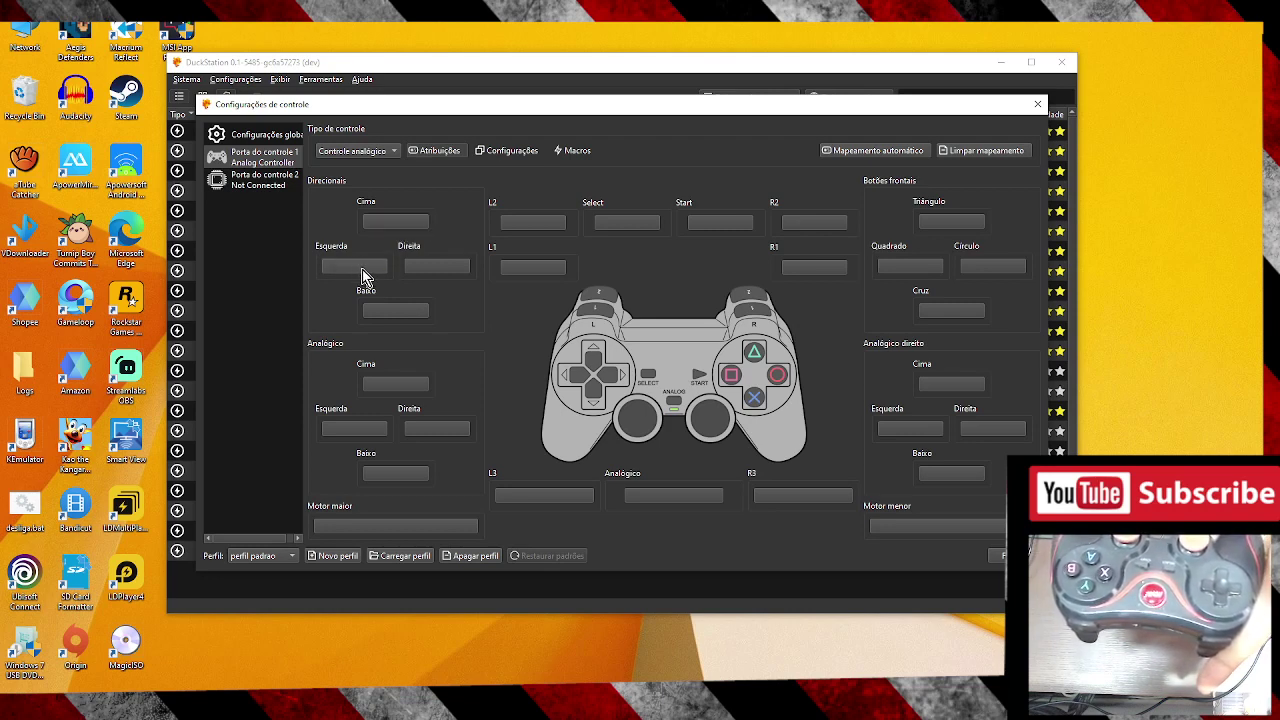
Bind all four D-pad directions to the SDL-0 DPad inputs and all four Analógico directions to the SDL-0 LeftX and LeftY axes.
click(397, 228)
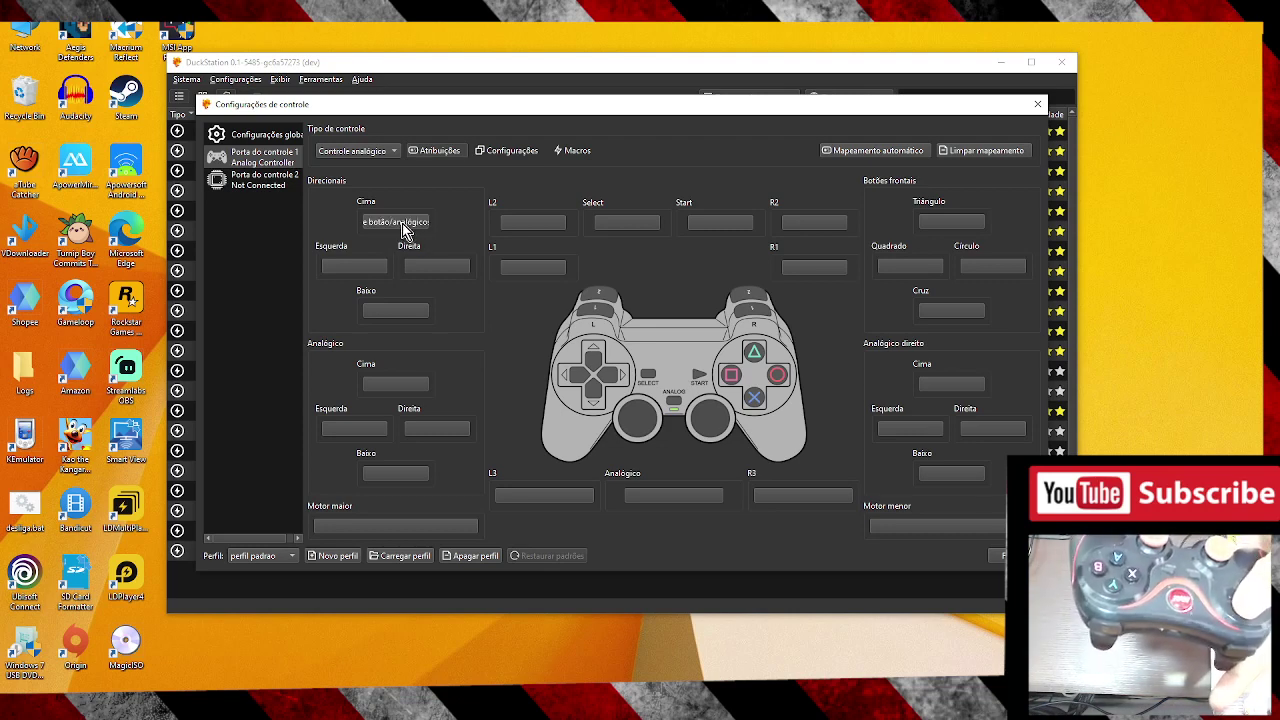
click(364, 268)
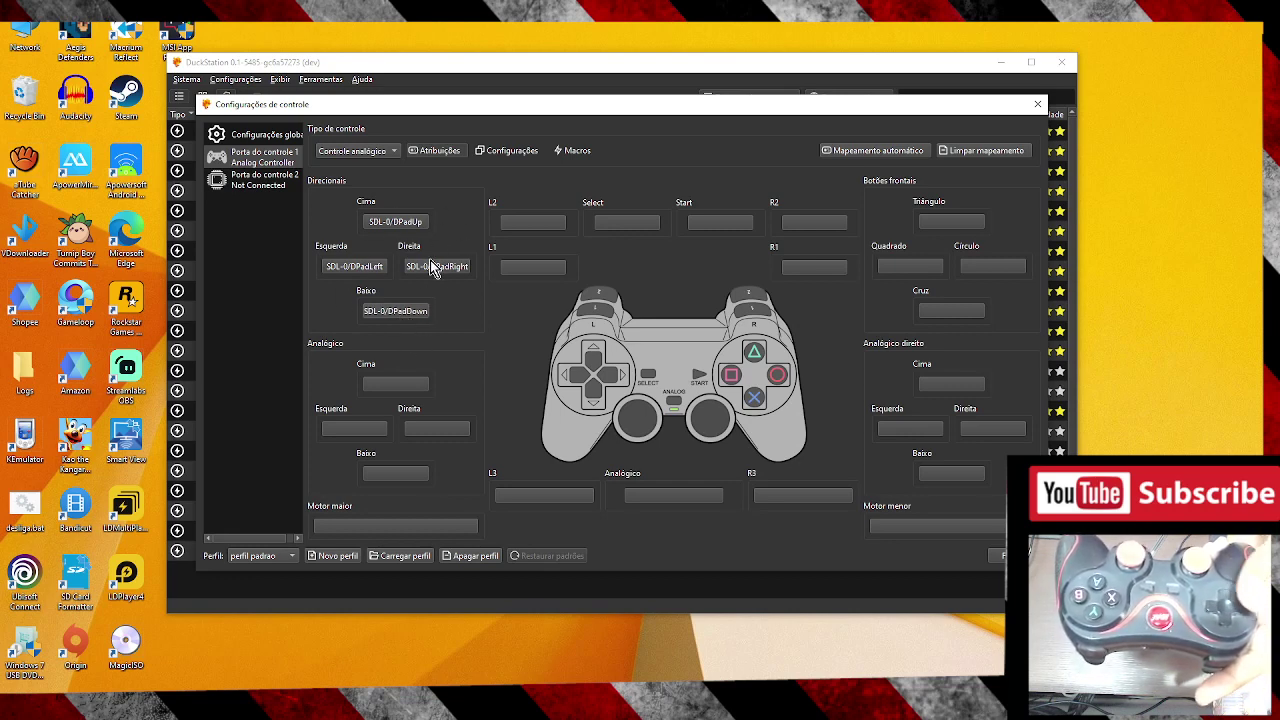
right_click(403, 390)
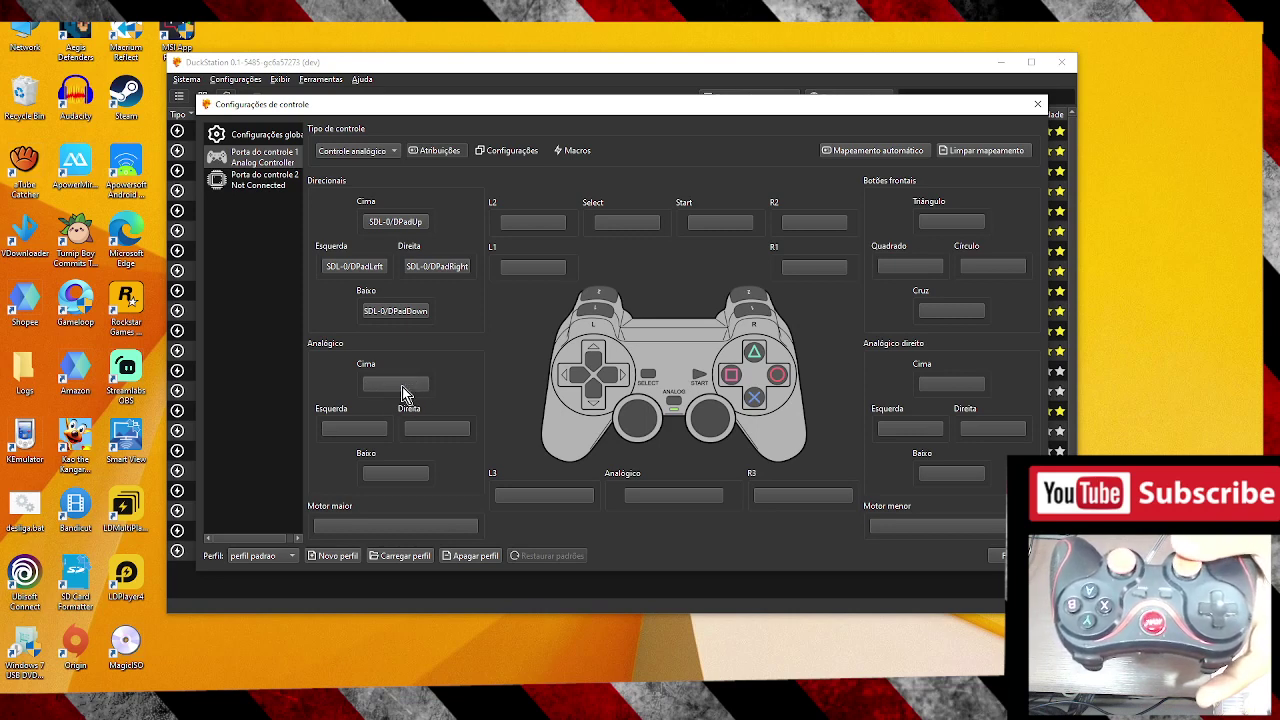
click(404, 390)
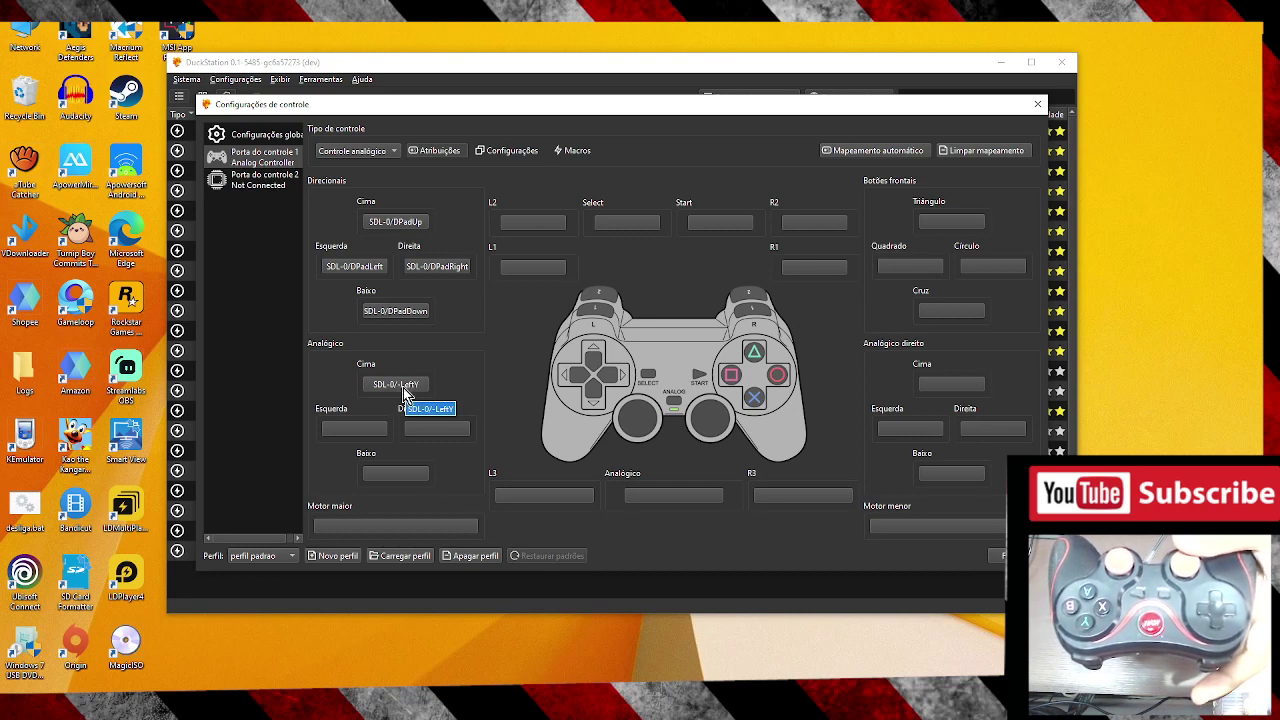
click(359, 432)
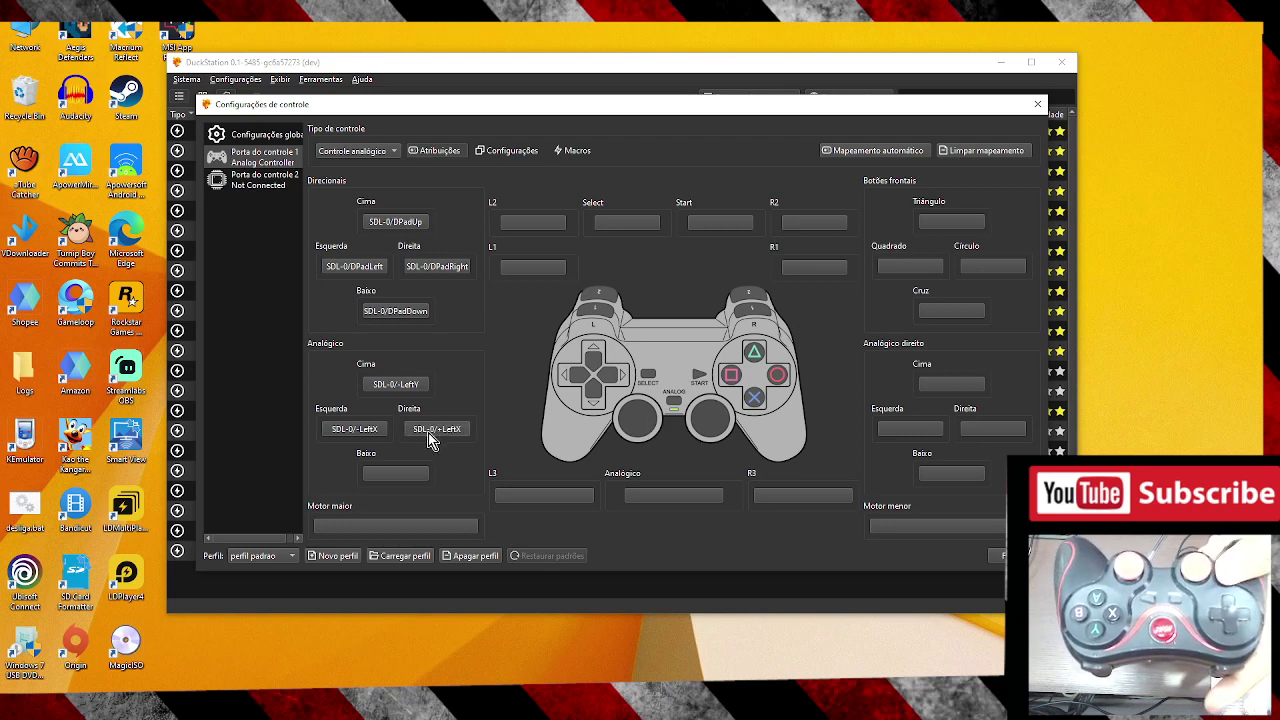
click(403, 476)
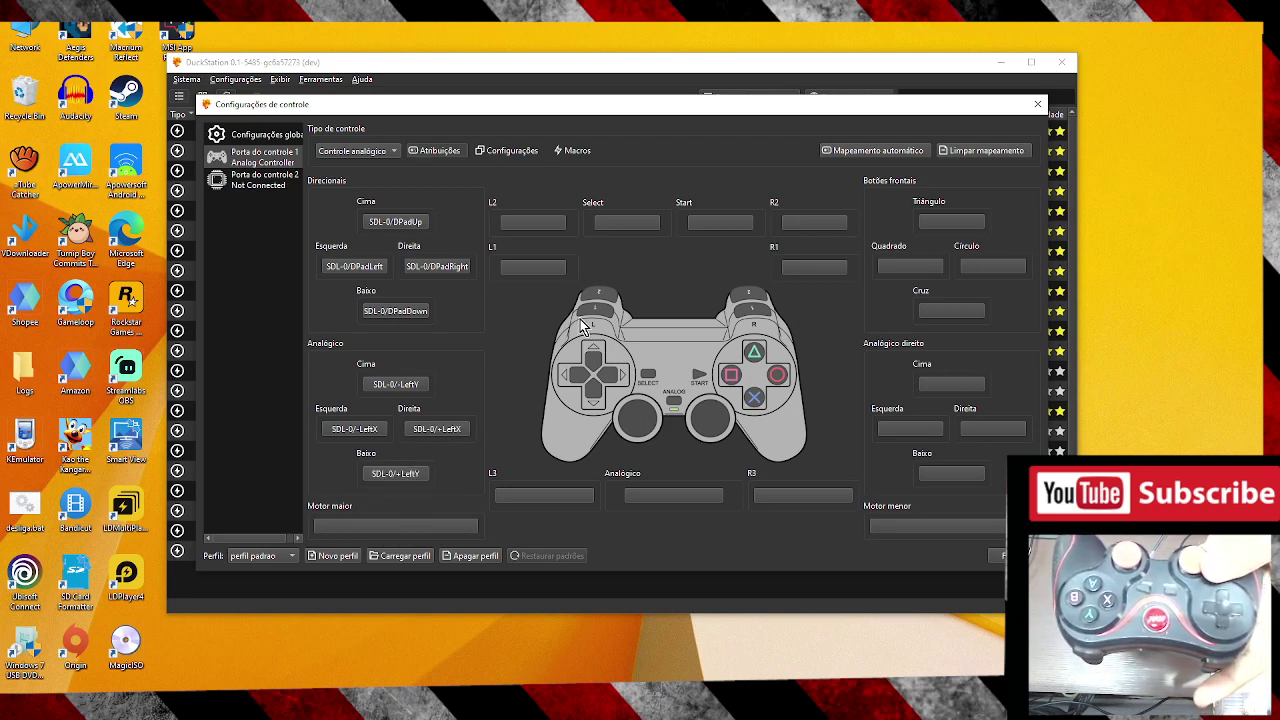
Bind L2, L1, Select, Start, R2 and R1 to the gamepad's matching SDL-0 trigger, shoulder, Back and Start inputs.
click(528, 224)
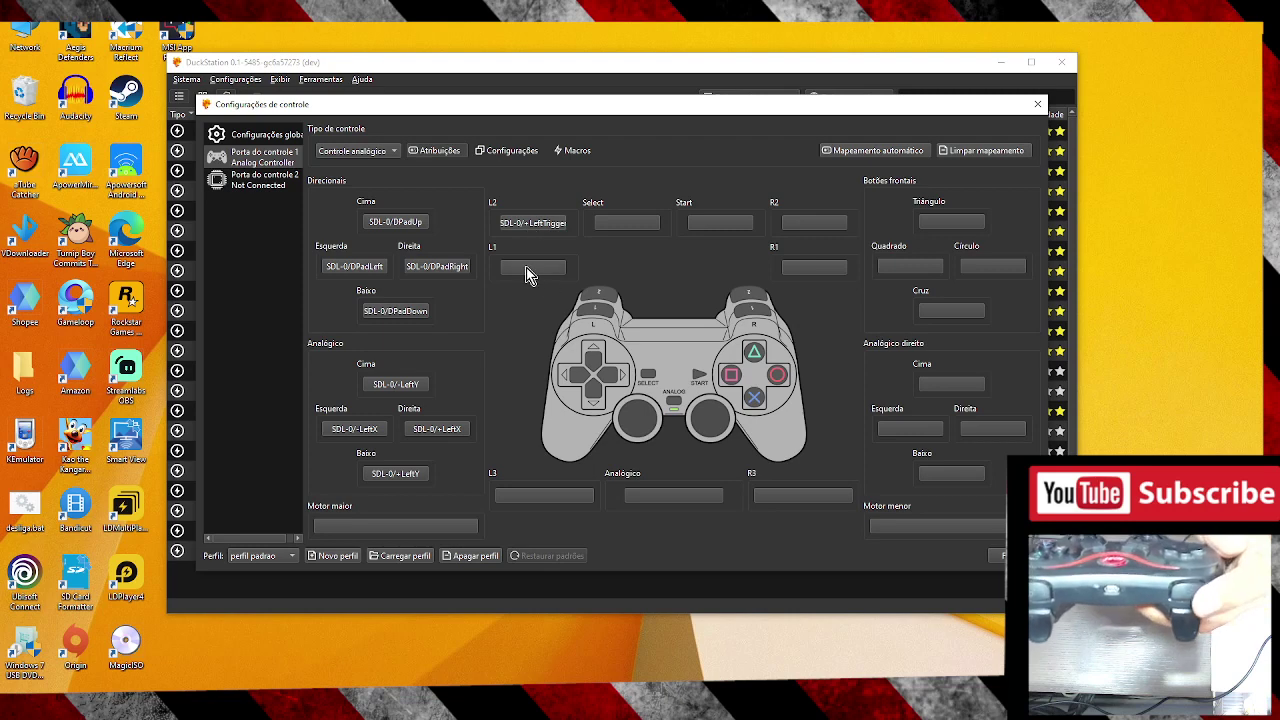
click(620, 224)
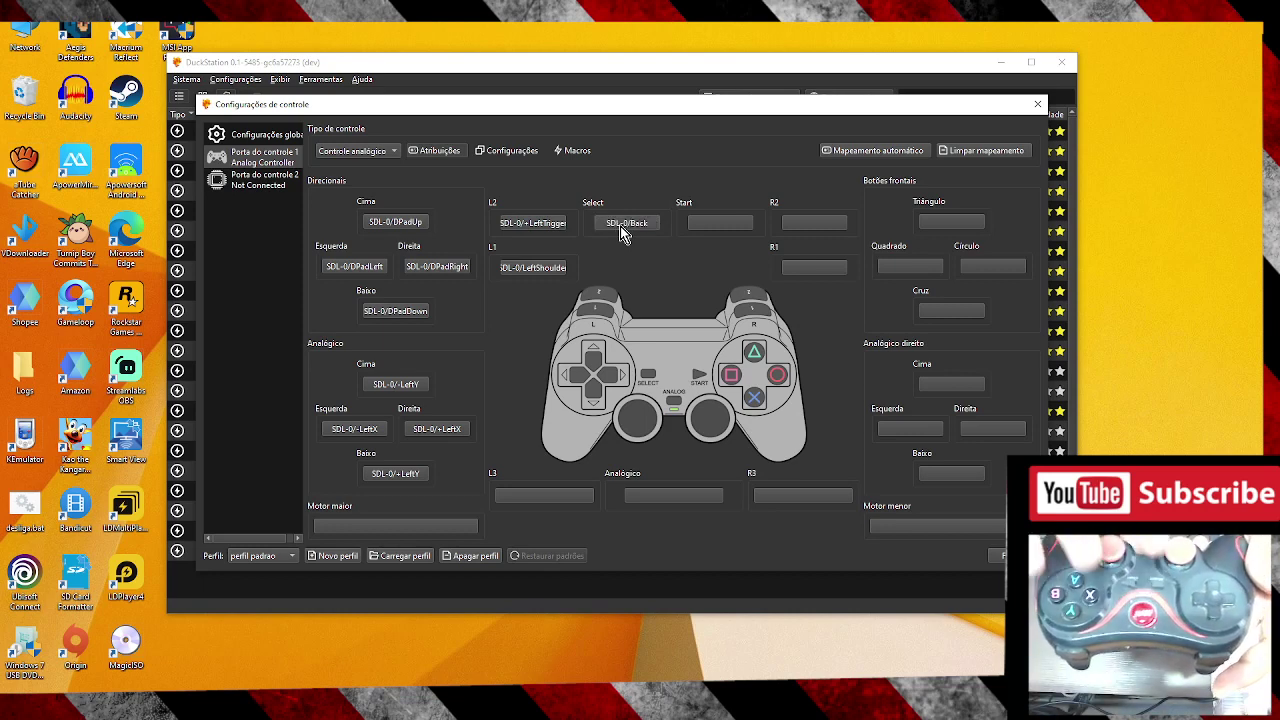
click(718, 224)
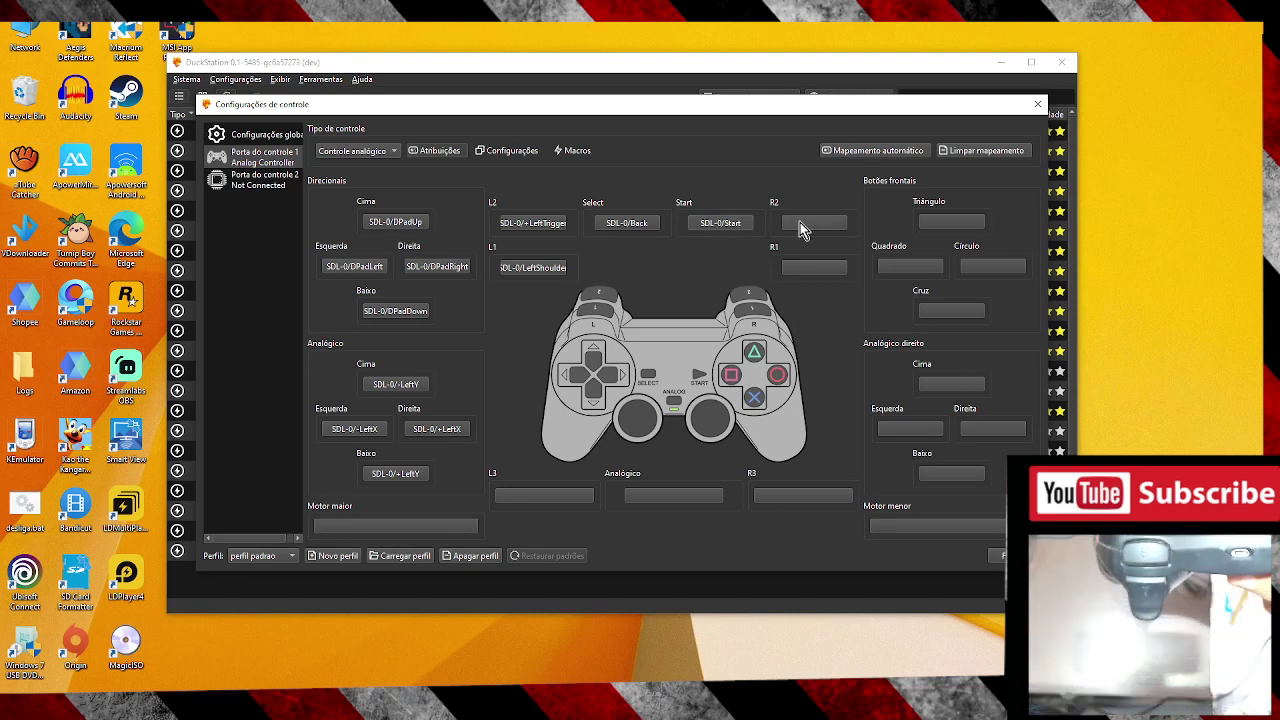
click(803, 224)
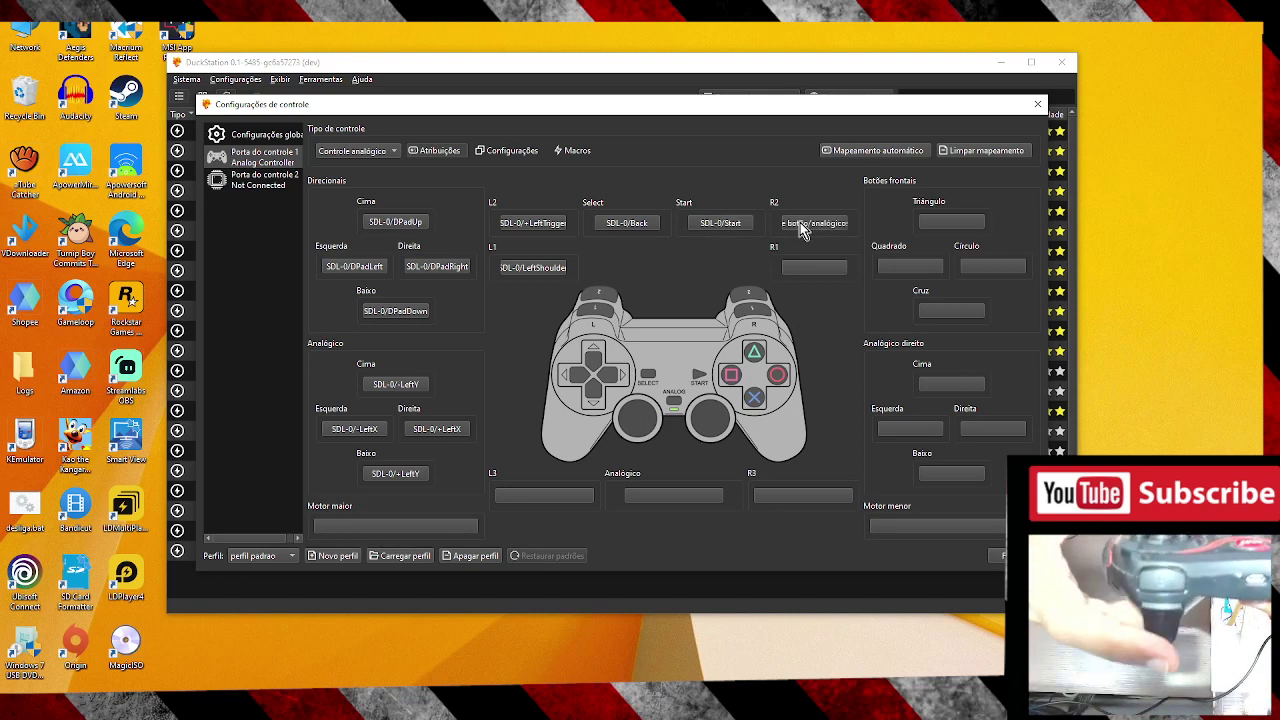
click(801, 266)
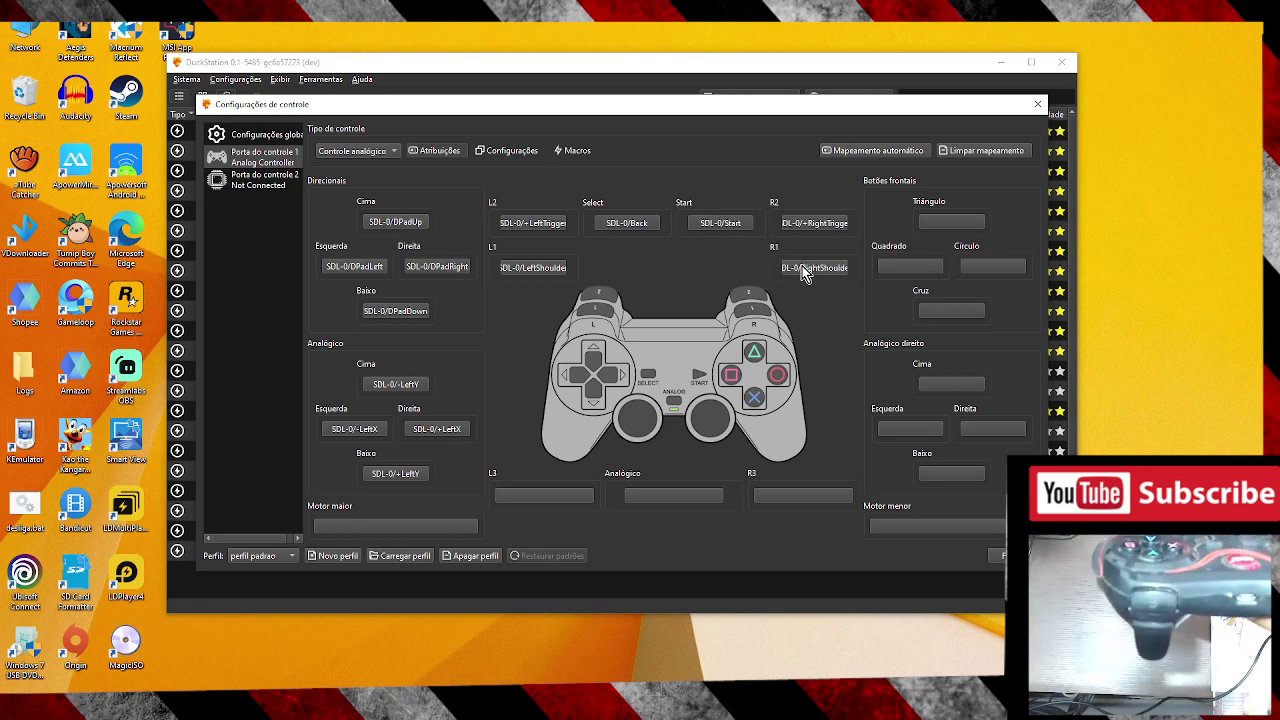
Bind the face buttons: Triângulo to SDL-0/Y, Quadrado to SDL-0/X, Círculo to SDL-0/B and Cruz to SDL-0/A.
click(941, 222)
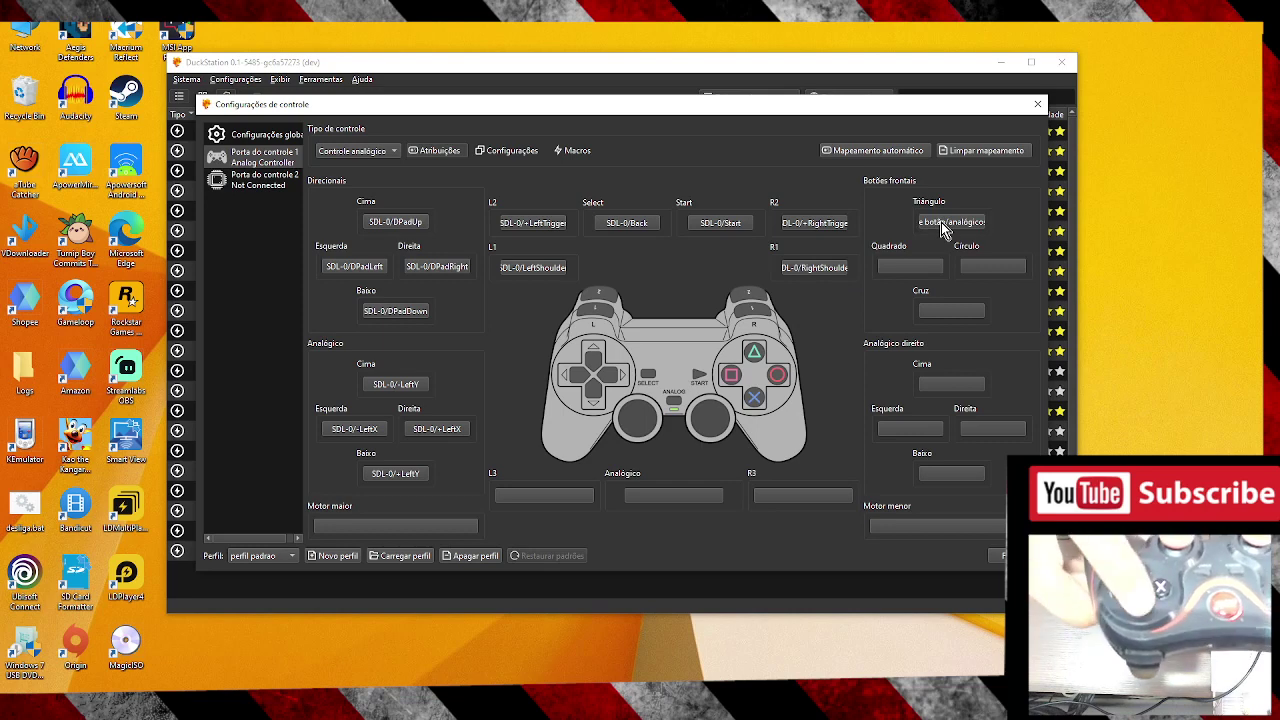
click(905, 268)
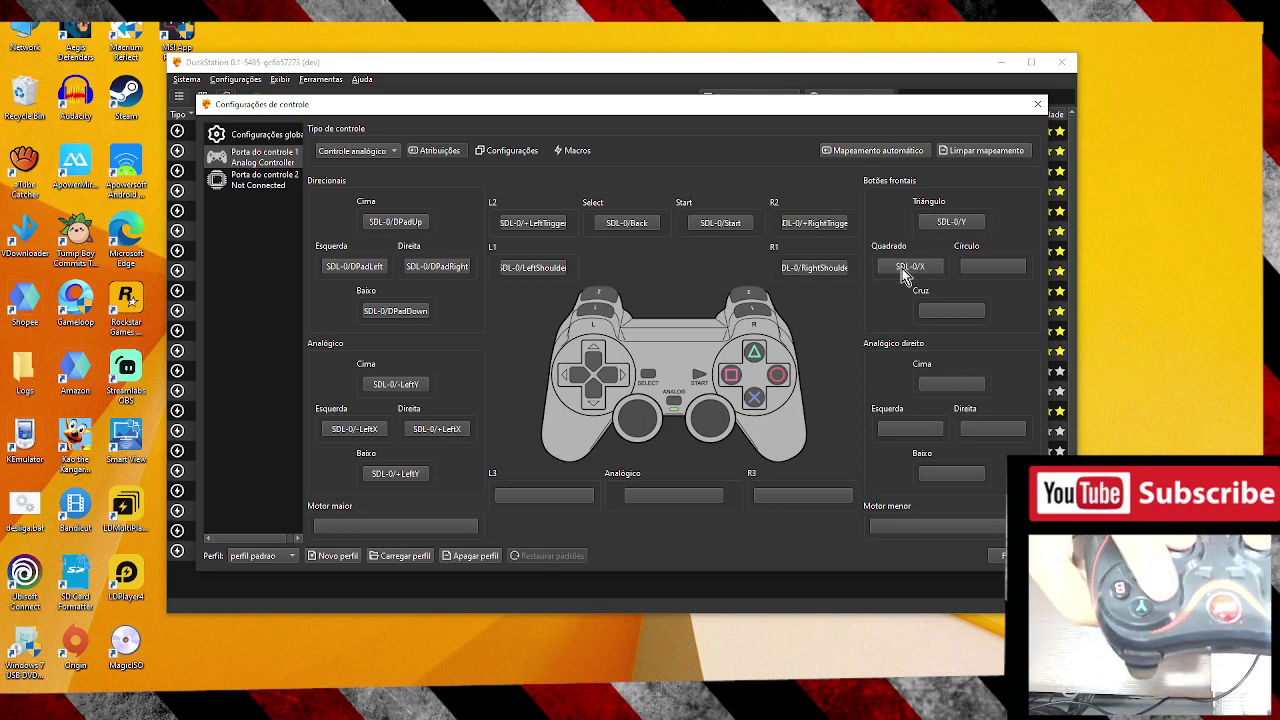
click(977, 268)
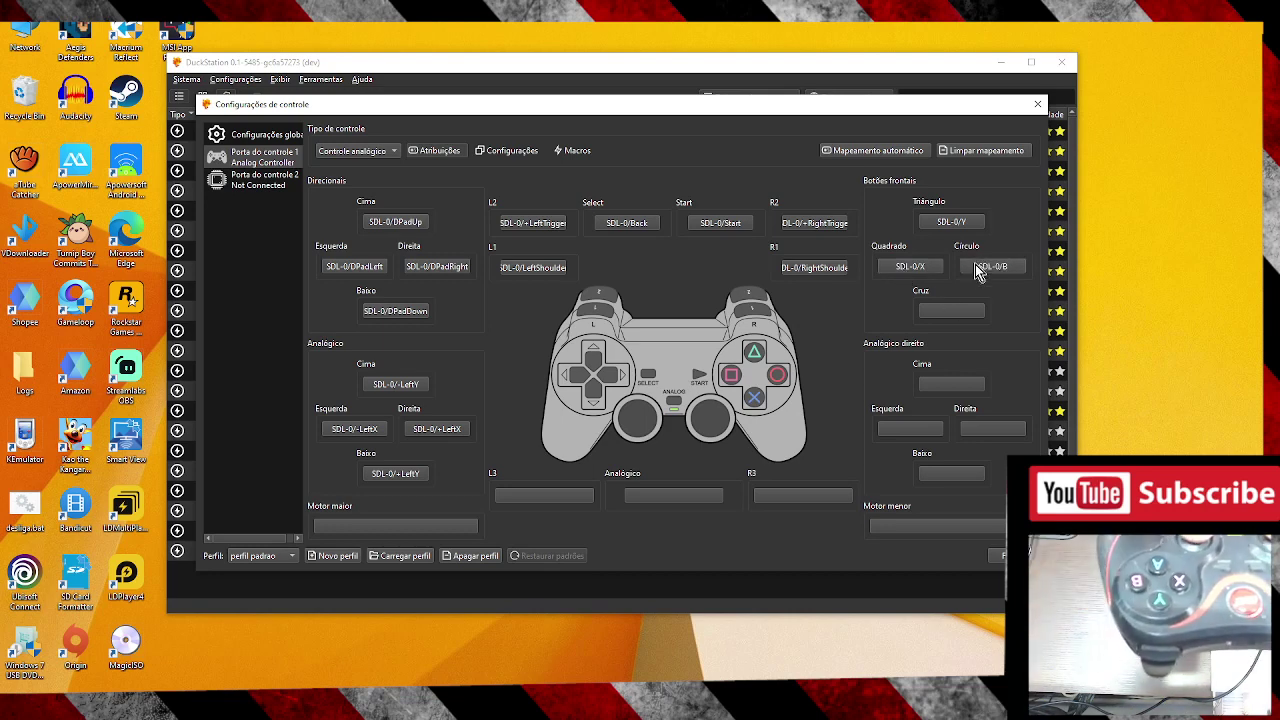
click(948, 313)
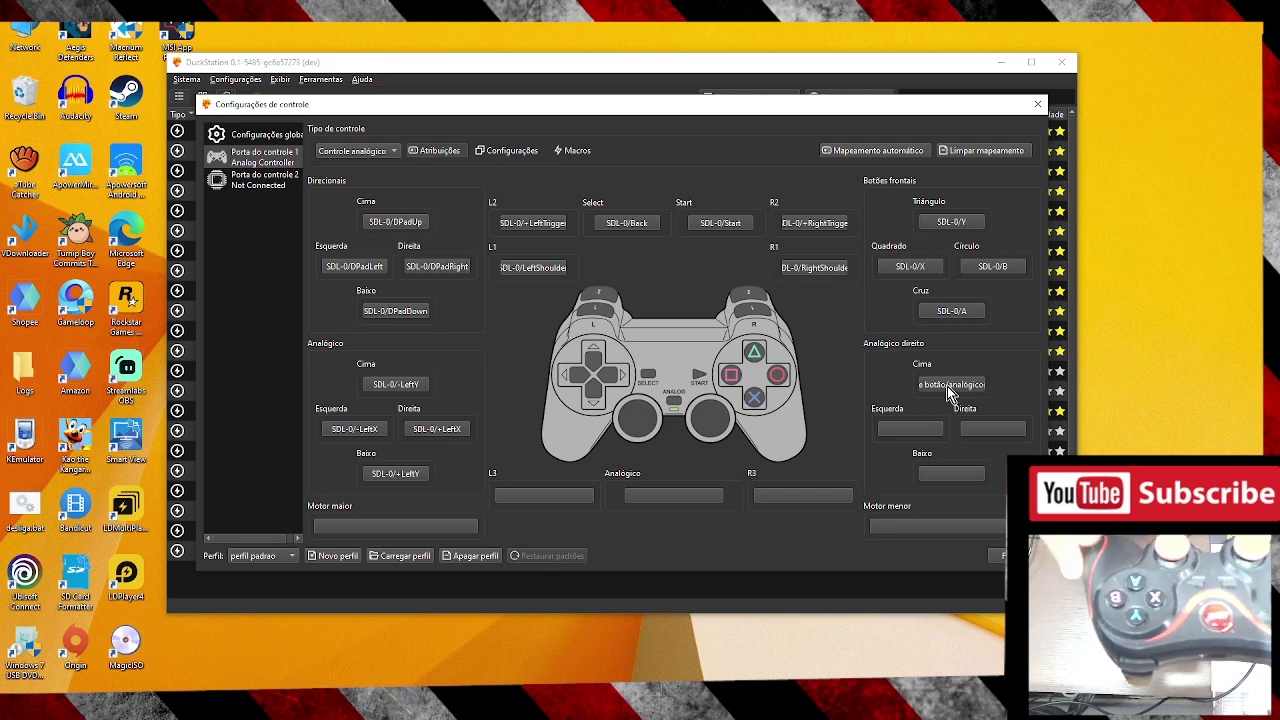
Bind the Analógico direito directions: Esquerda to SDL-0/-RightX, Direita to SDL-0/+RightX and Baixo to SDL-0/+RightY.
click(910, 429)
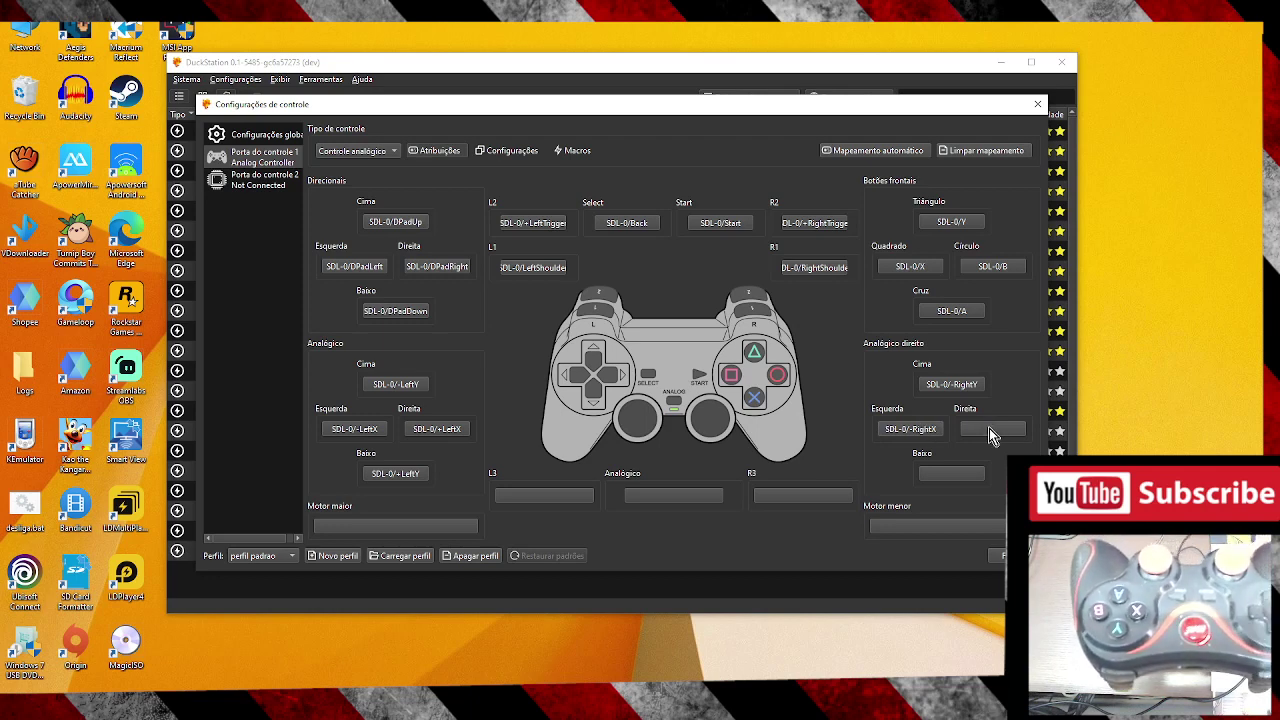
click(989, 428)
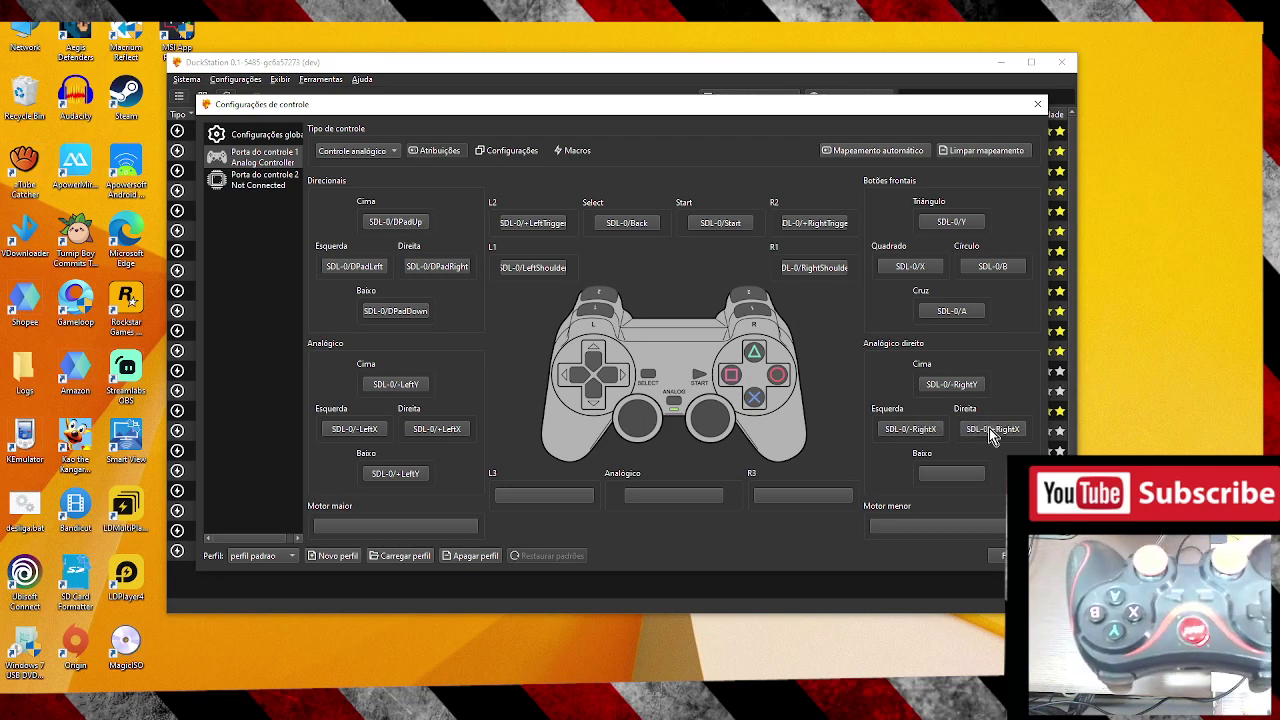
click(950, 474)
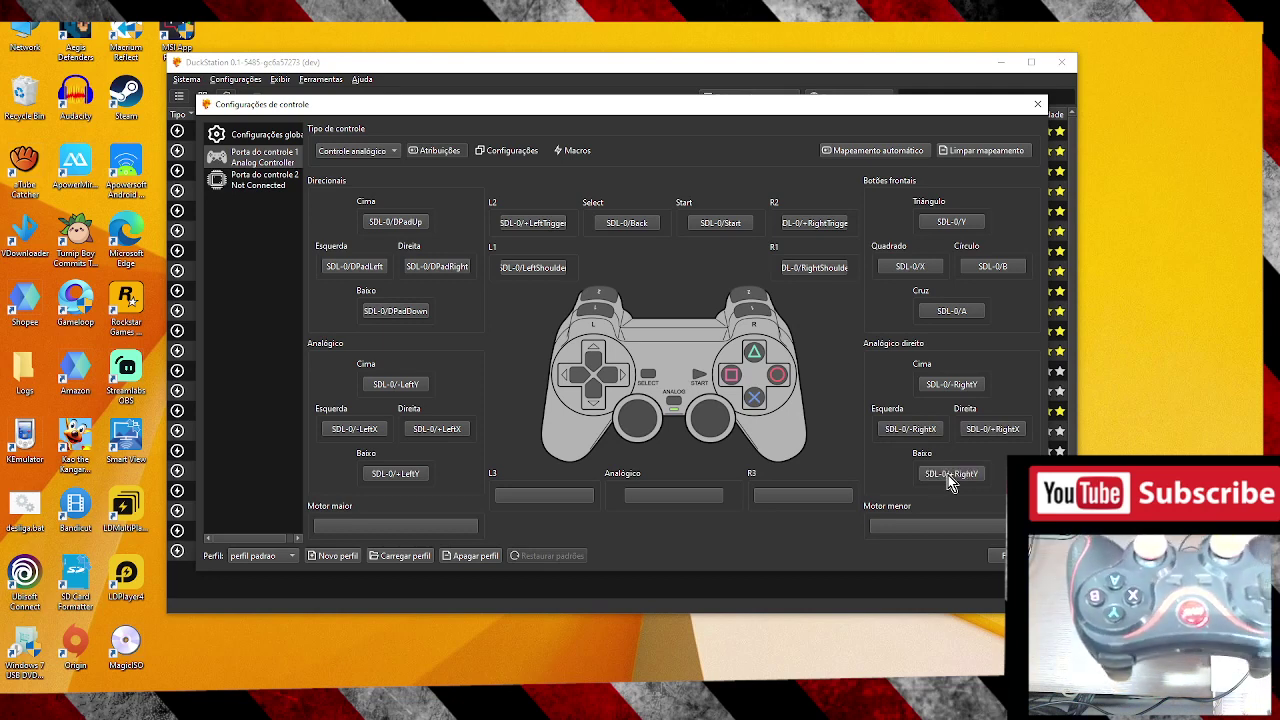
Bind L3 to SDL-0/LeftStick and R3 to SDL-0/RightStick, and close the controller settings.
click(540, 496)
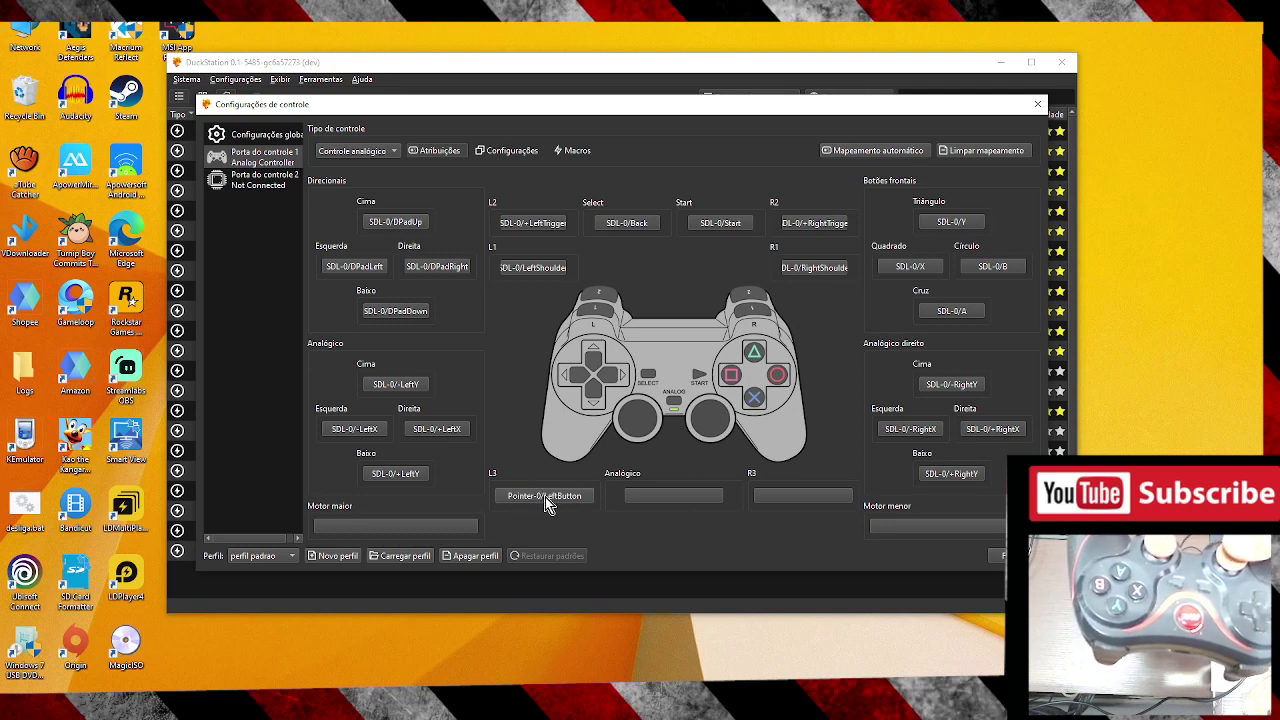
click(545, 497)
right_click(545, 497)
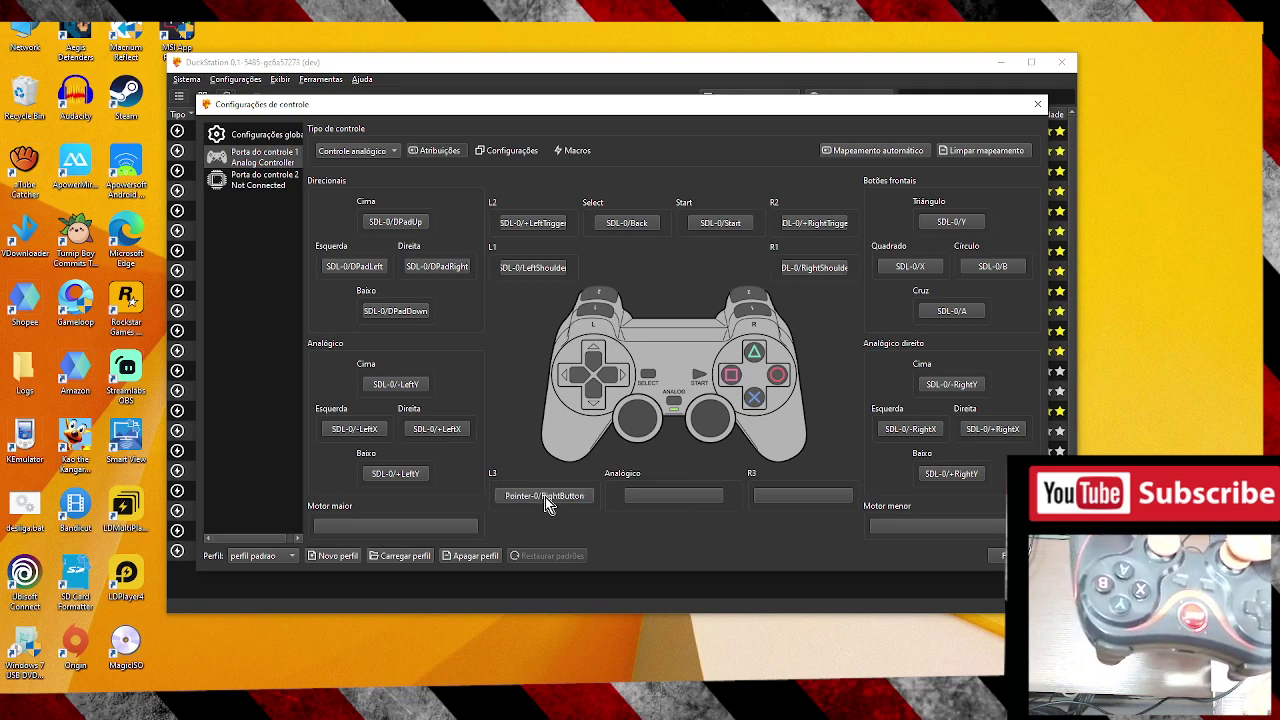
click(547, 495)
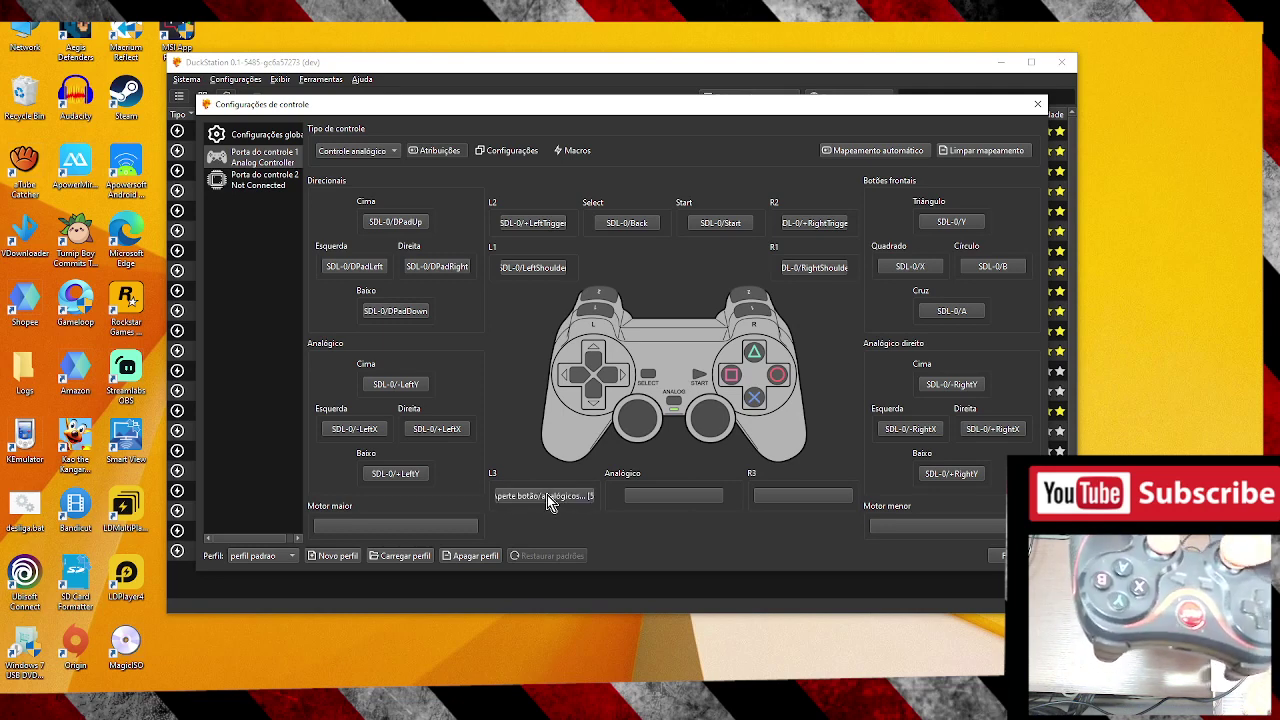
click(789, 497)
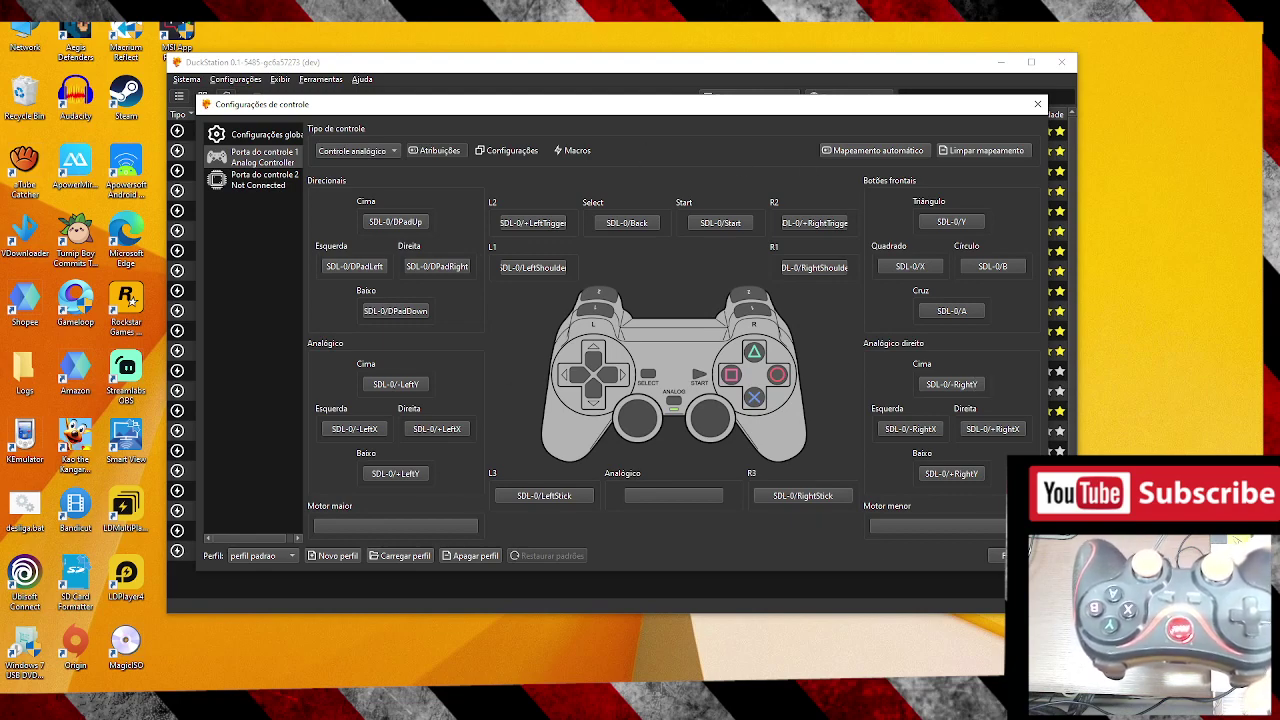
click(1000, 555)
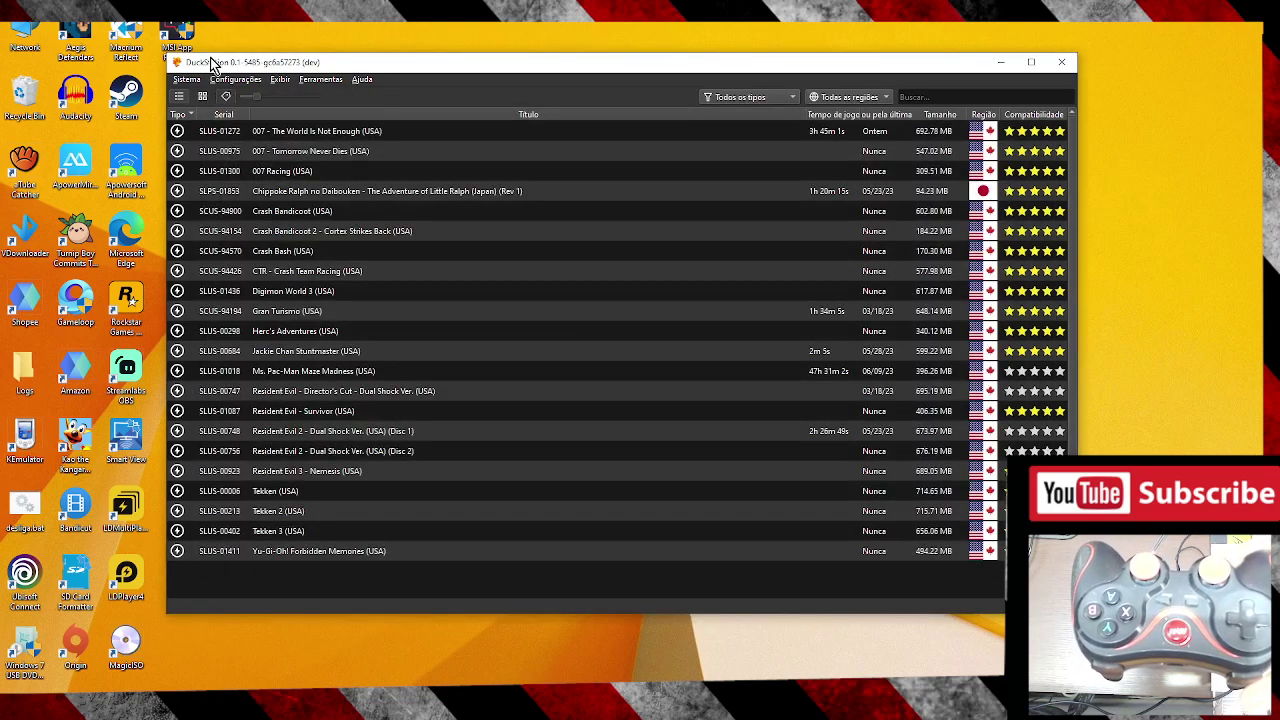
Load the perfil padrao input profile in the controller settings and view the resulting bindings for controller port 1.
click(238, 80)
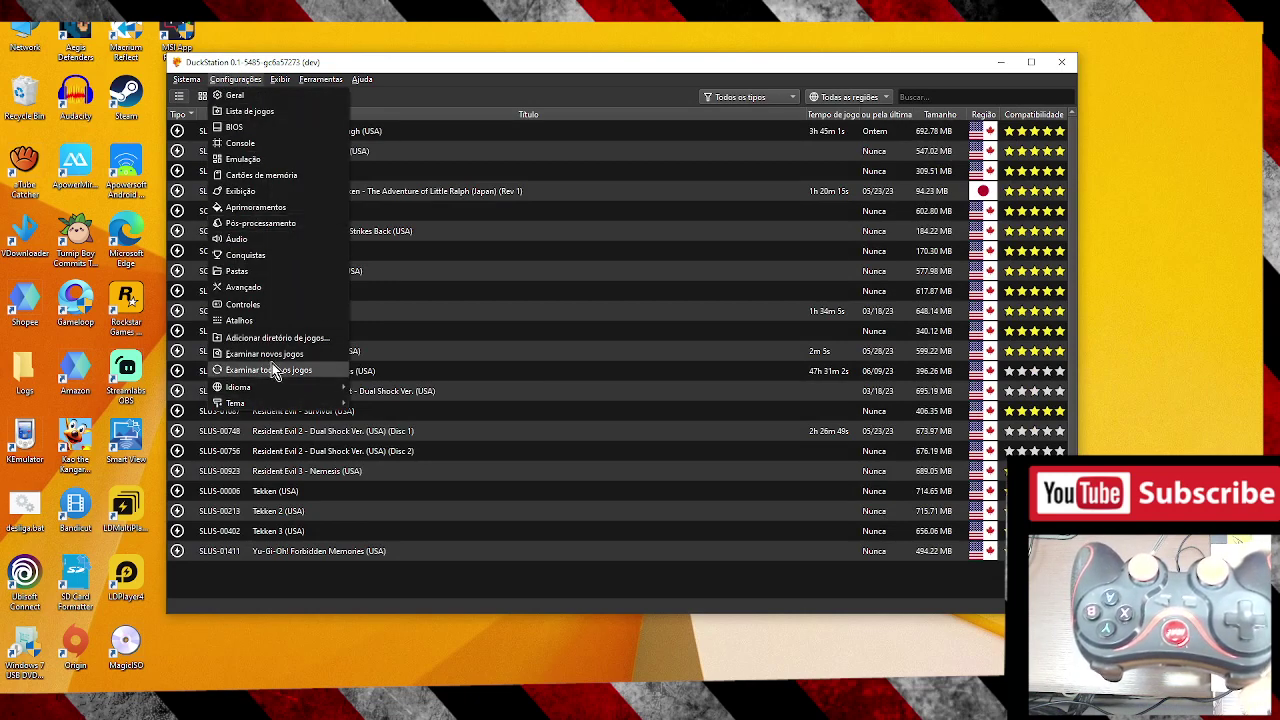
click(258, 304)
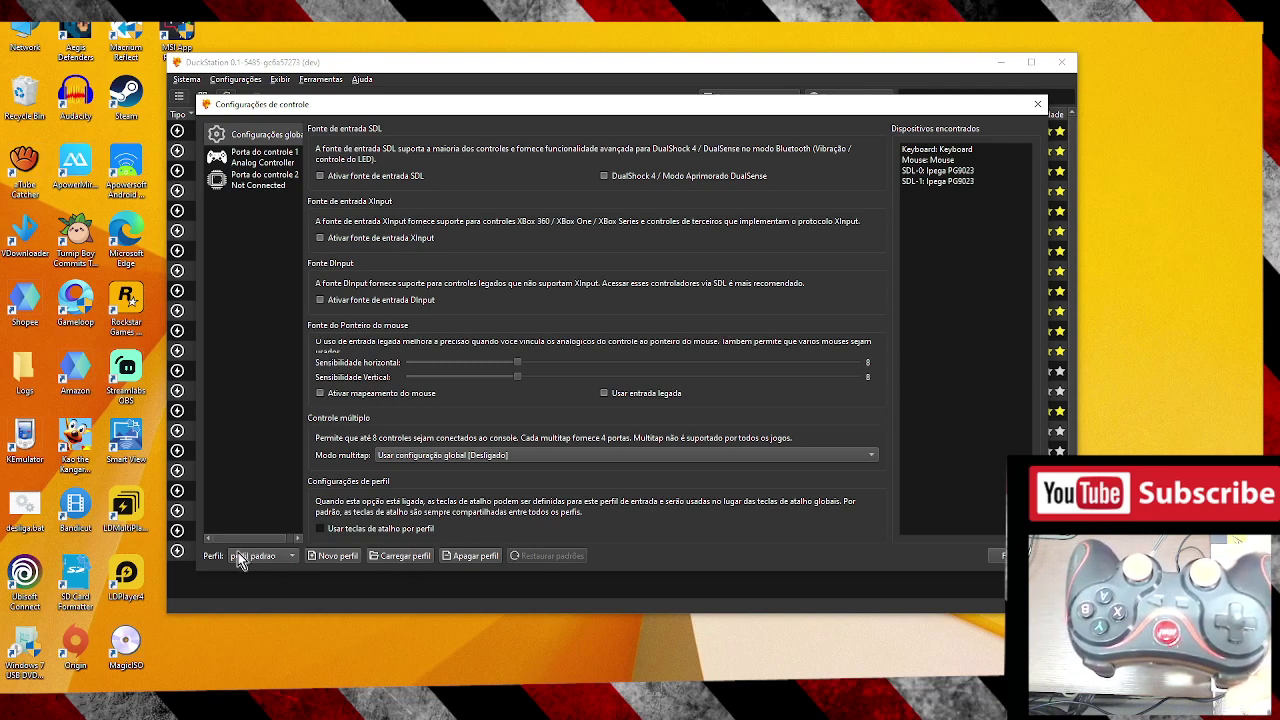
click(406, 556)
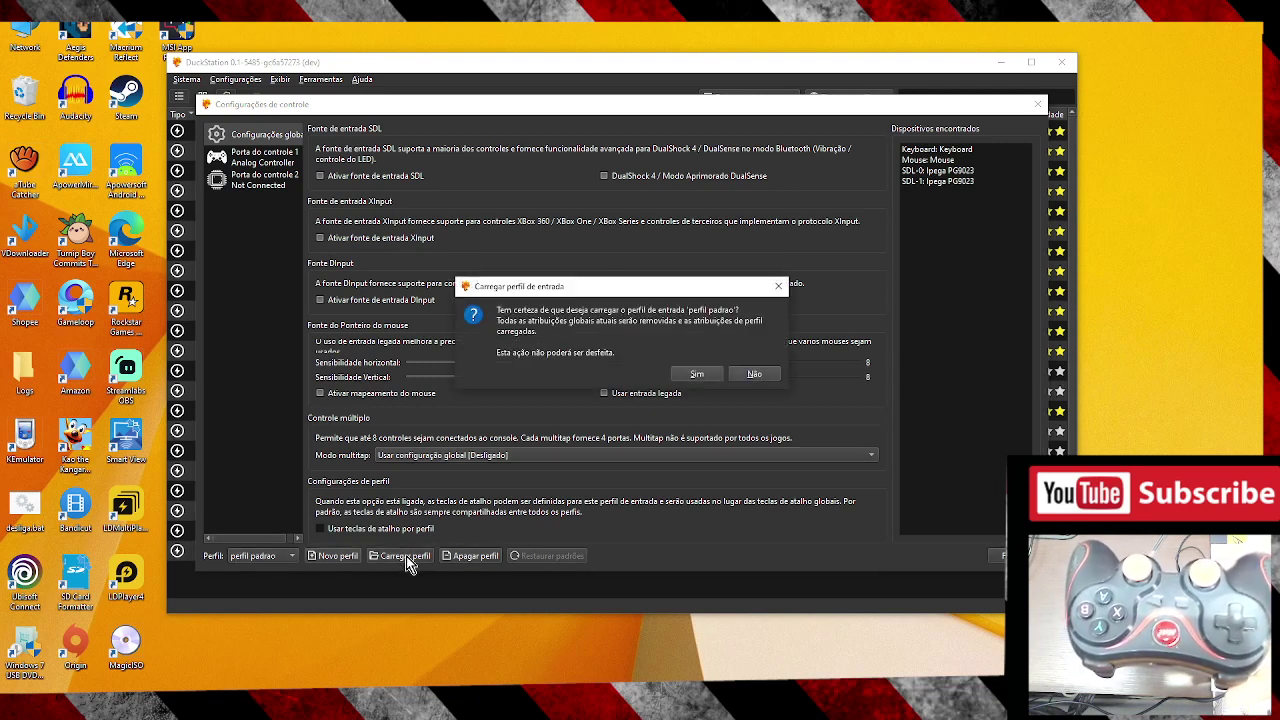
click(697, 373)
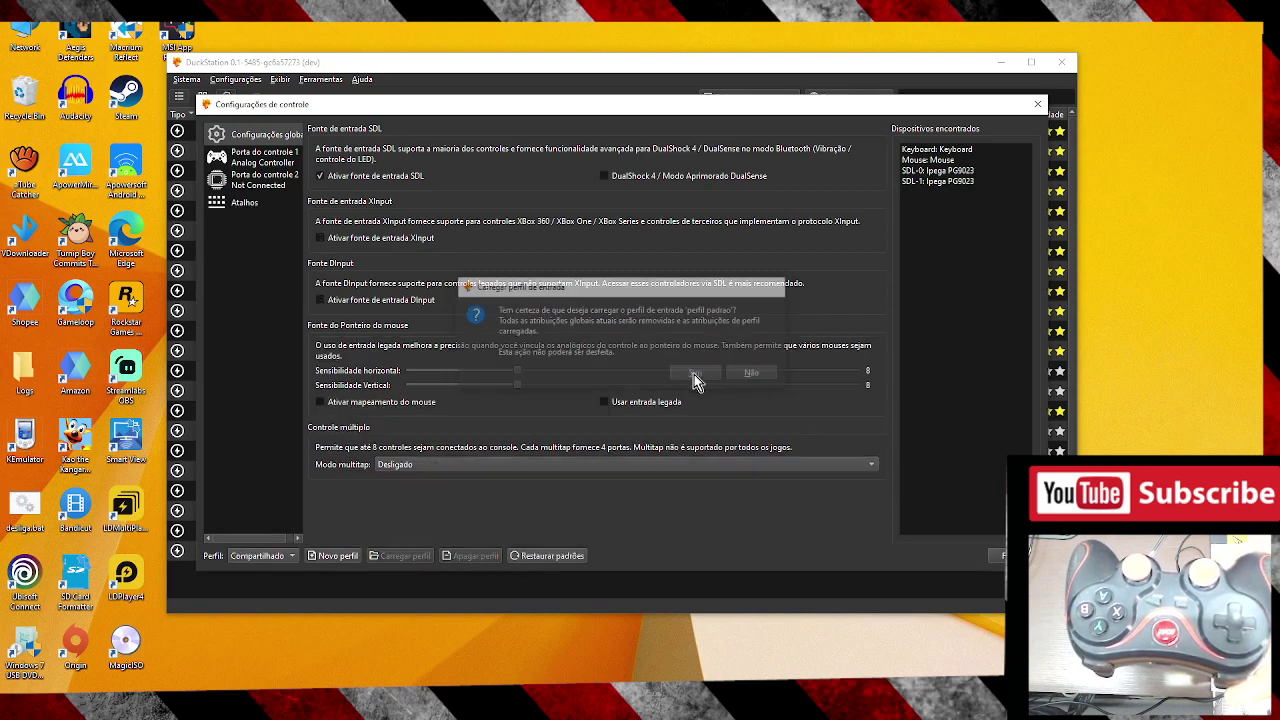
click(252, 158)
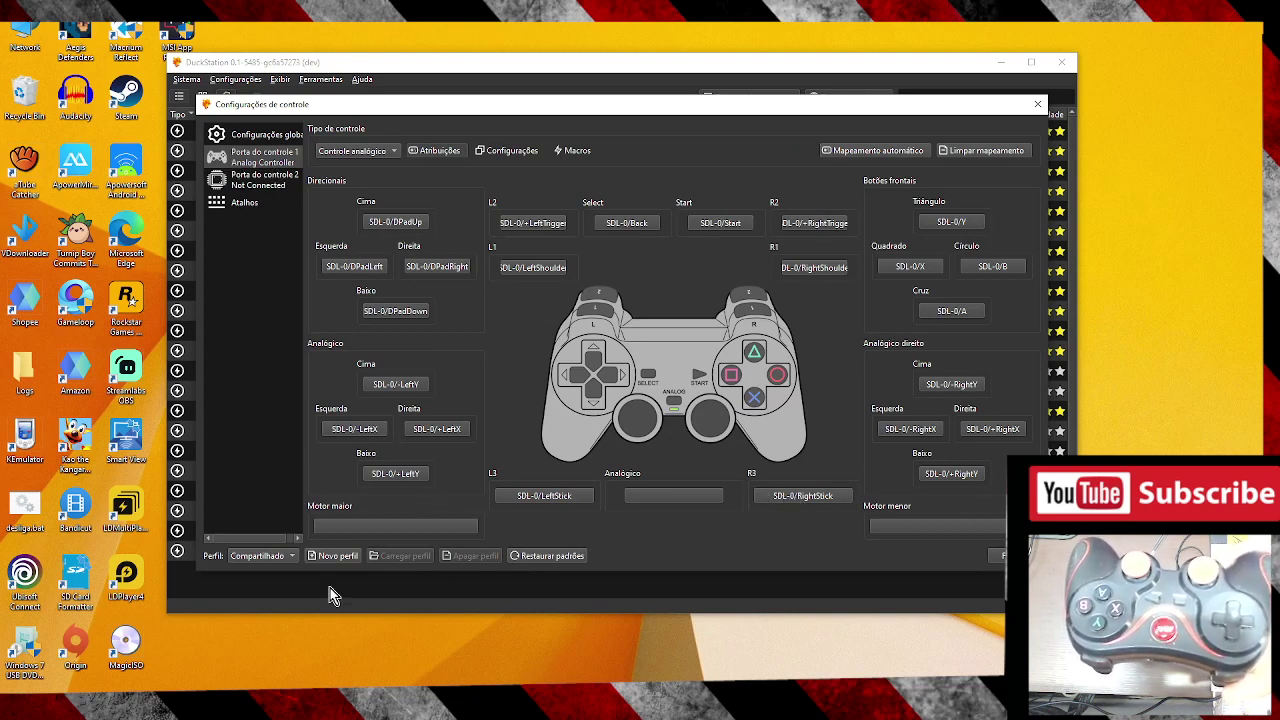
Delete the perfil padrao input profile and check the list of remaining profiles.
click(287, 555)
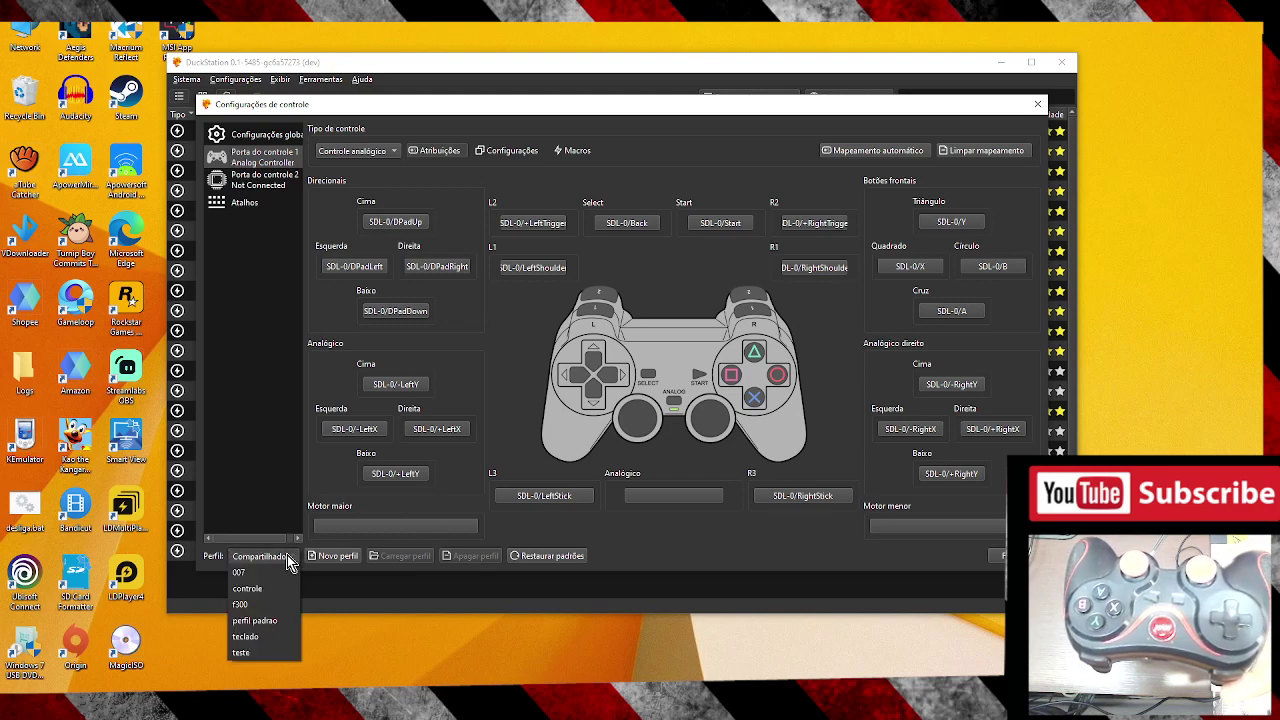
click(268, 621)
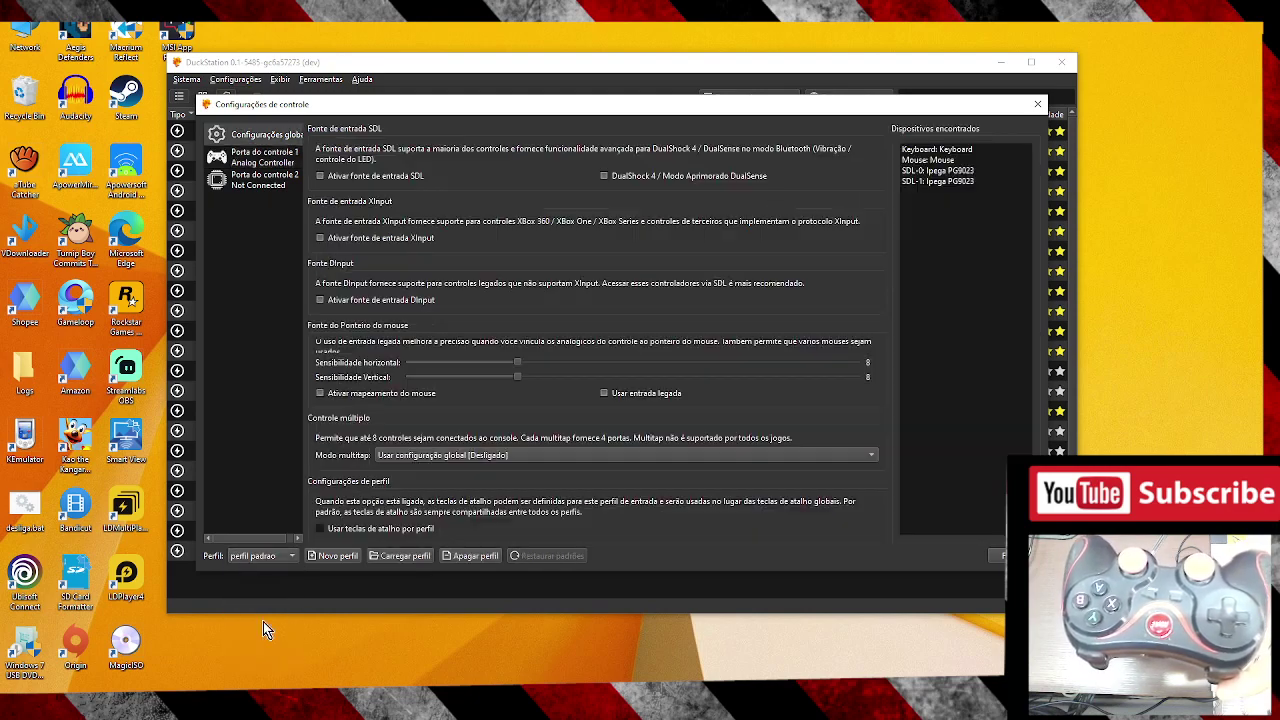
click(483, 556)
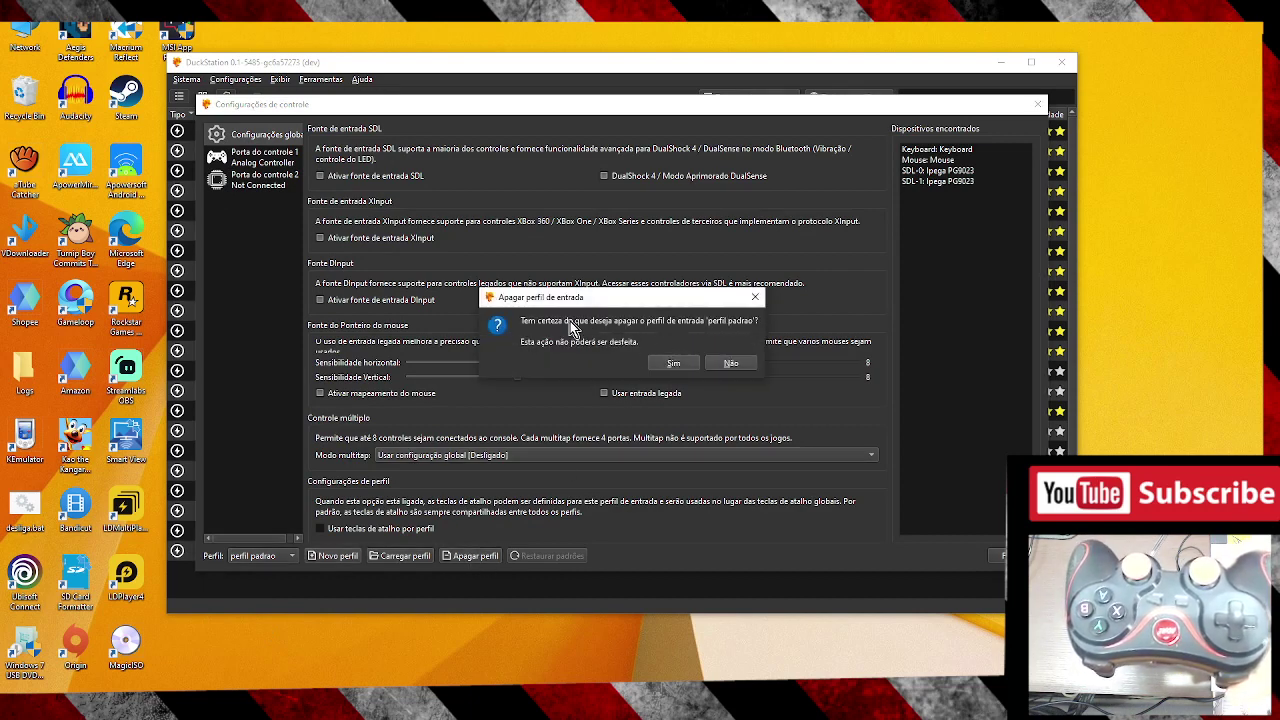
click(675, 364)
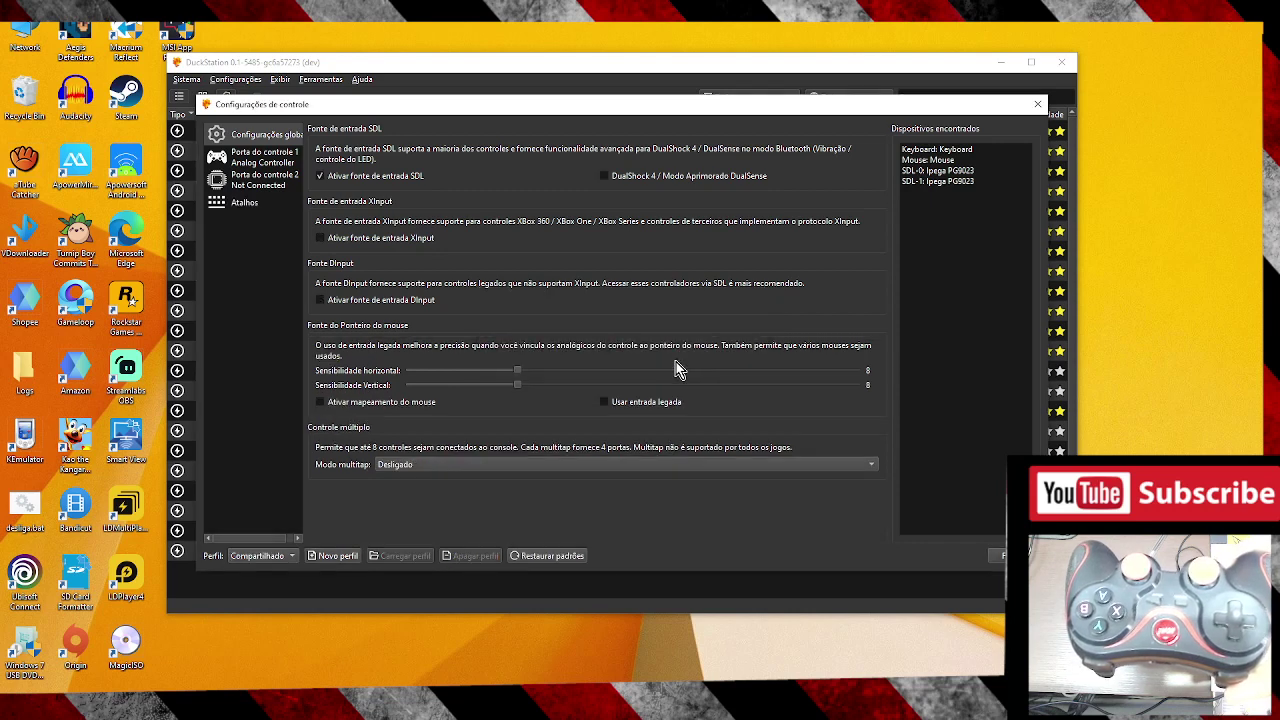
click(264, 556)
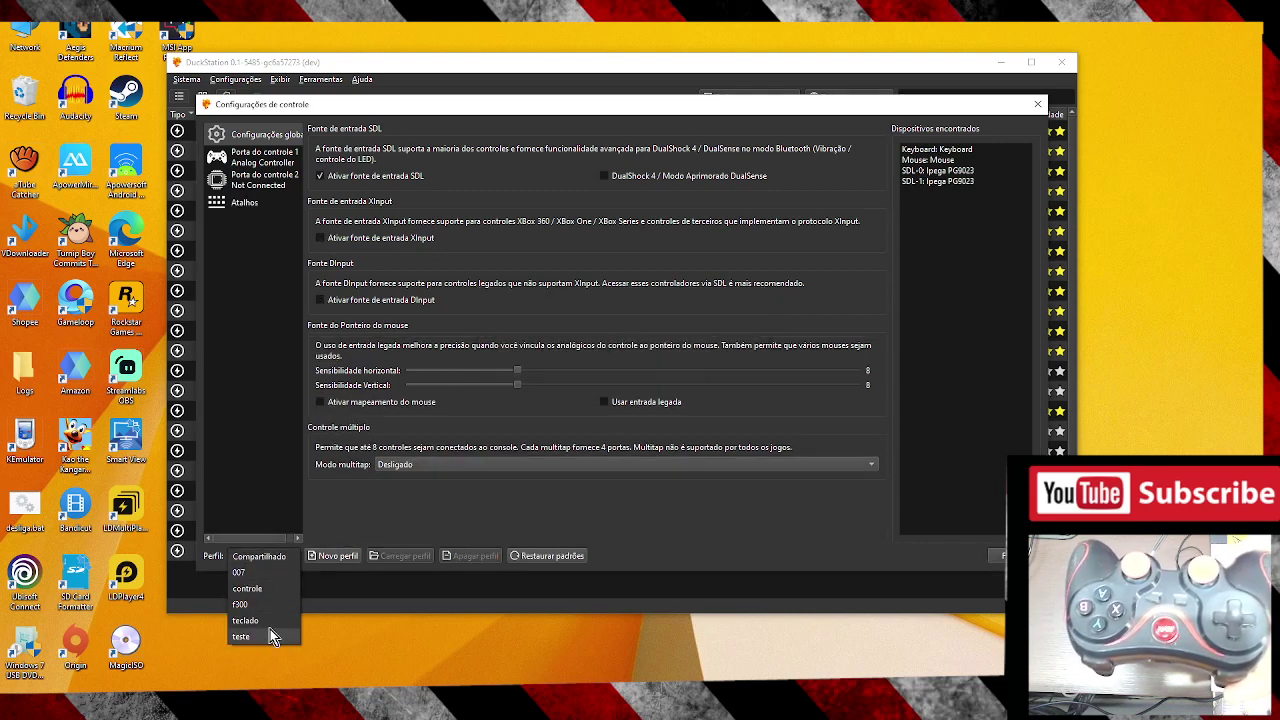
click(394, 507)
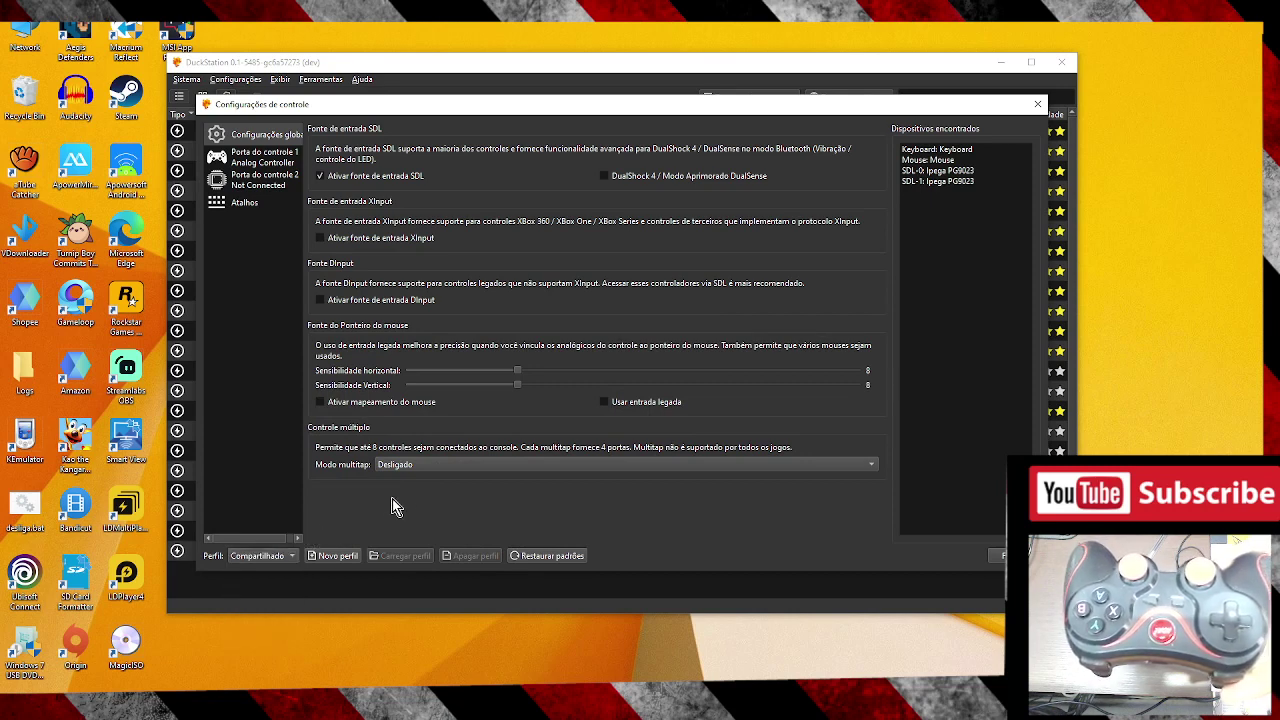